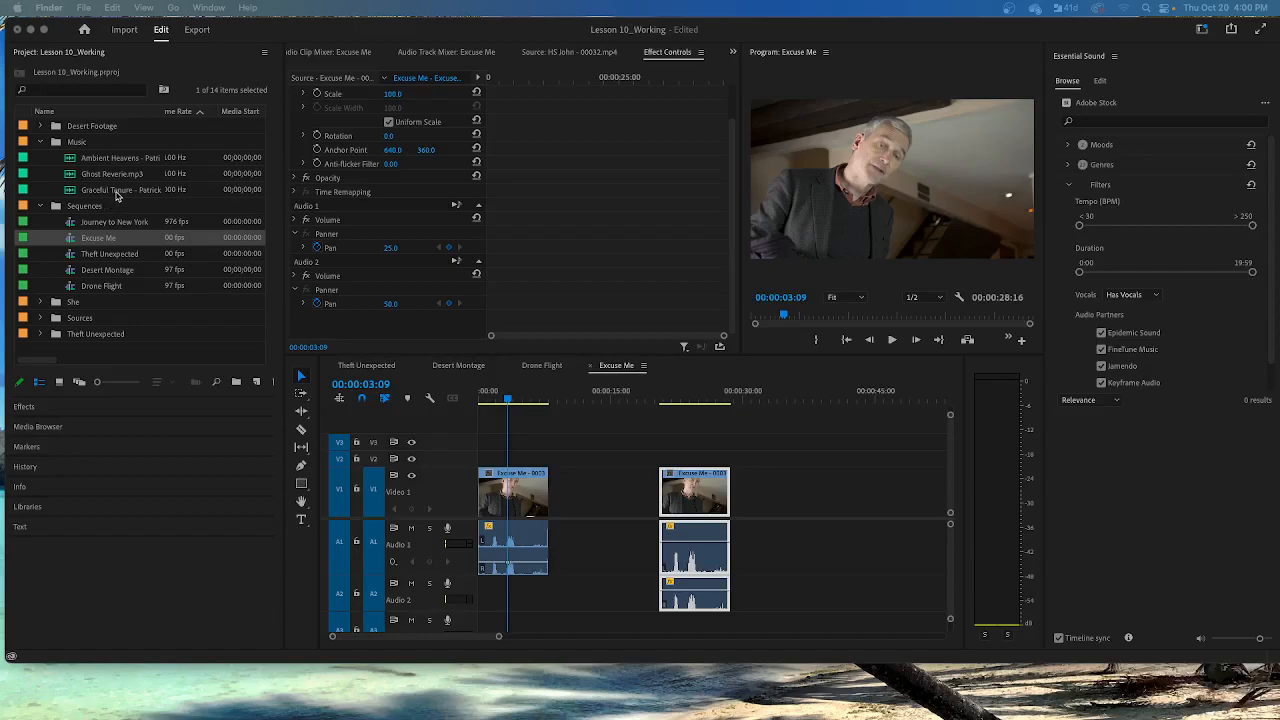
- Open the Graceful Tenure music clip from the Music bin in the source viewer and set its audio gain to -12 dB
double_click(117, 191)
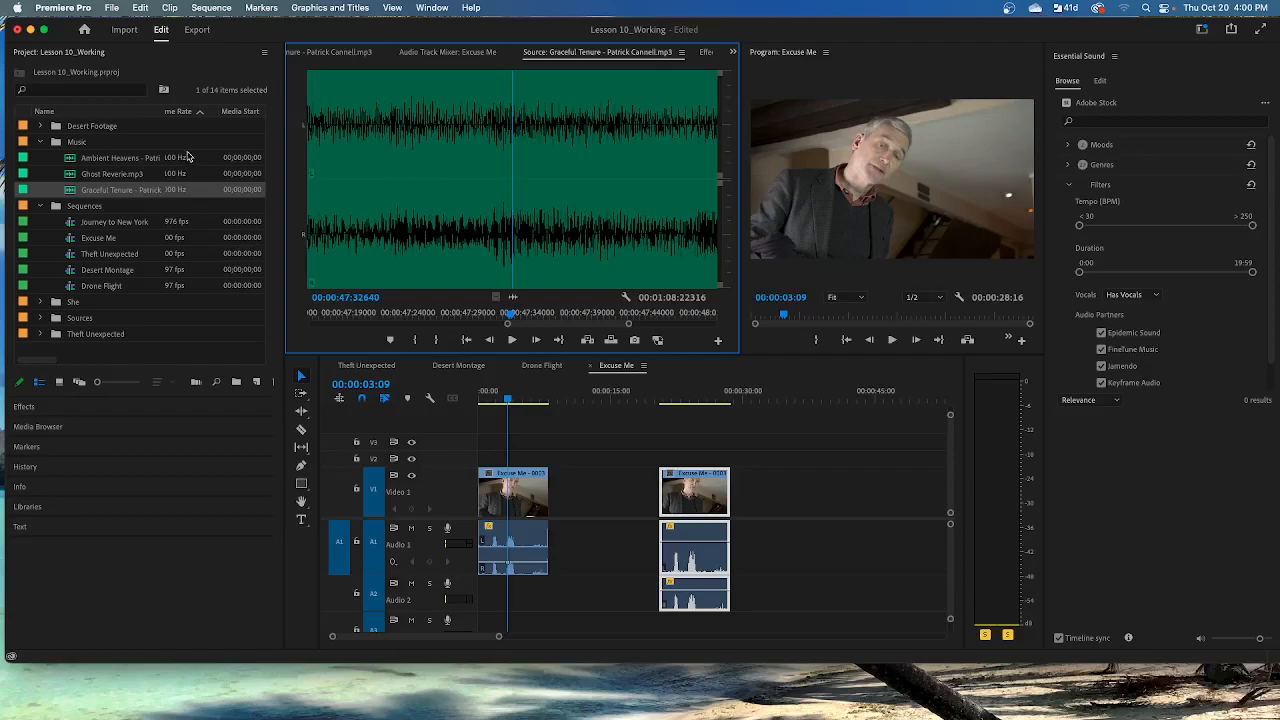
right_click(460, 158)
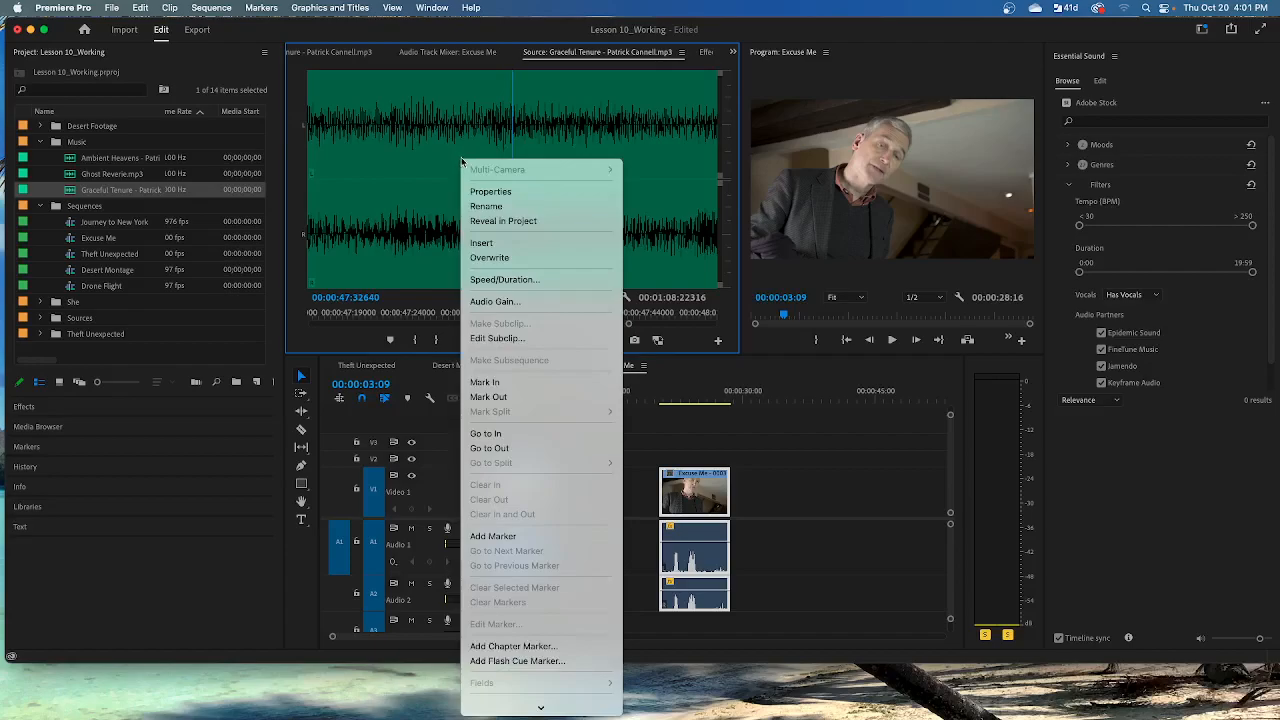
left_click(497, 302)
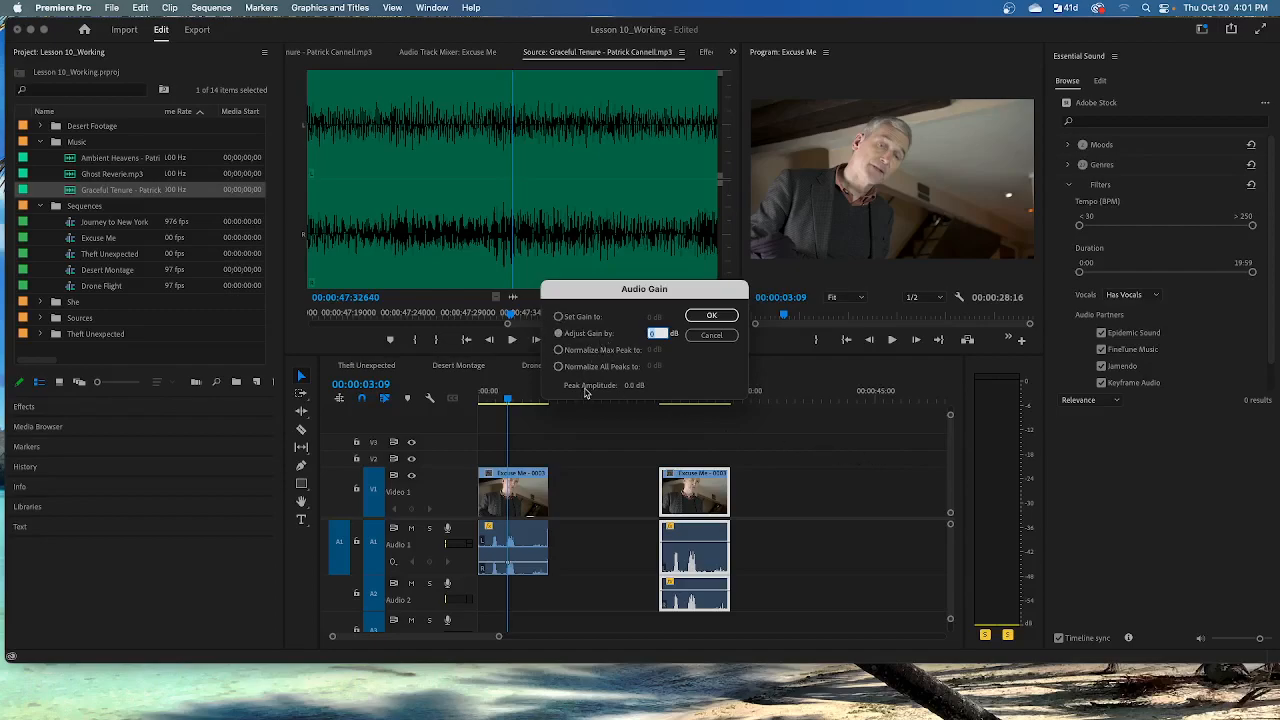
left_click(560, 317)
left_click(651, 318)
type("-12")
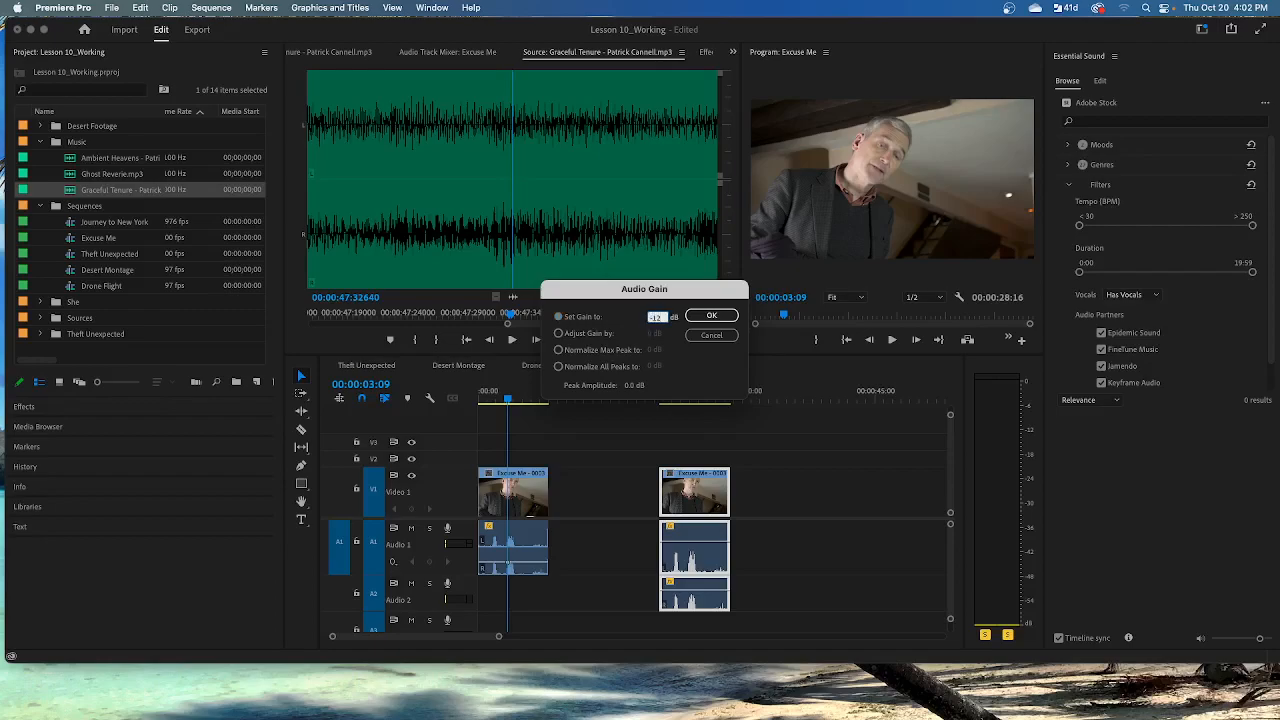
left_click(700, 318)
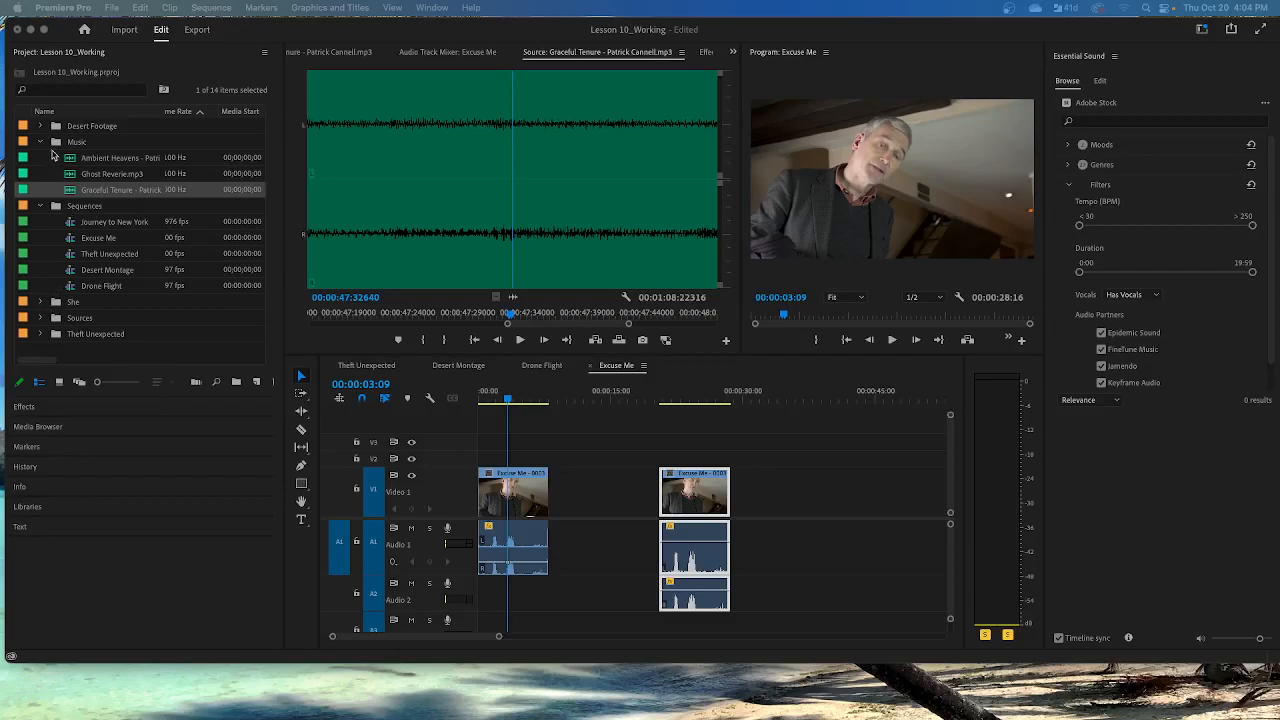
- Open the Journey to New York sequence and play it from the start to check the audio levels
left_click(45, 148)
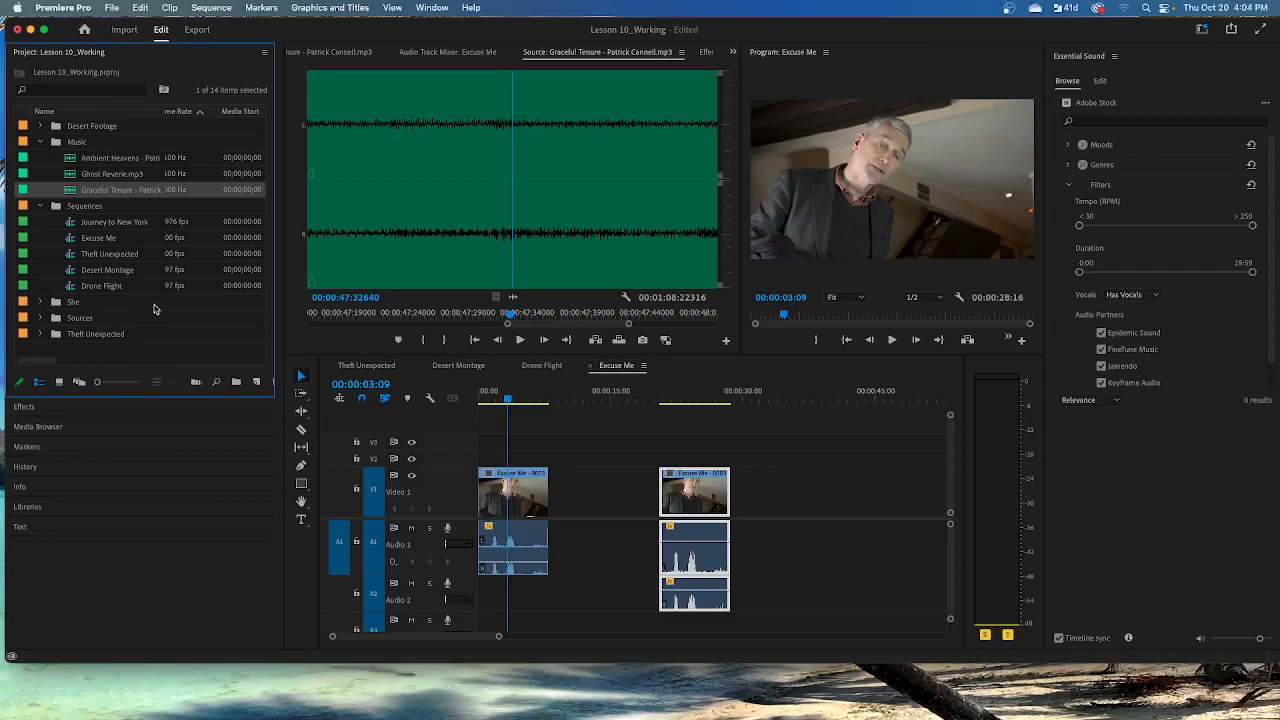
double_click(112, 223)
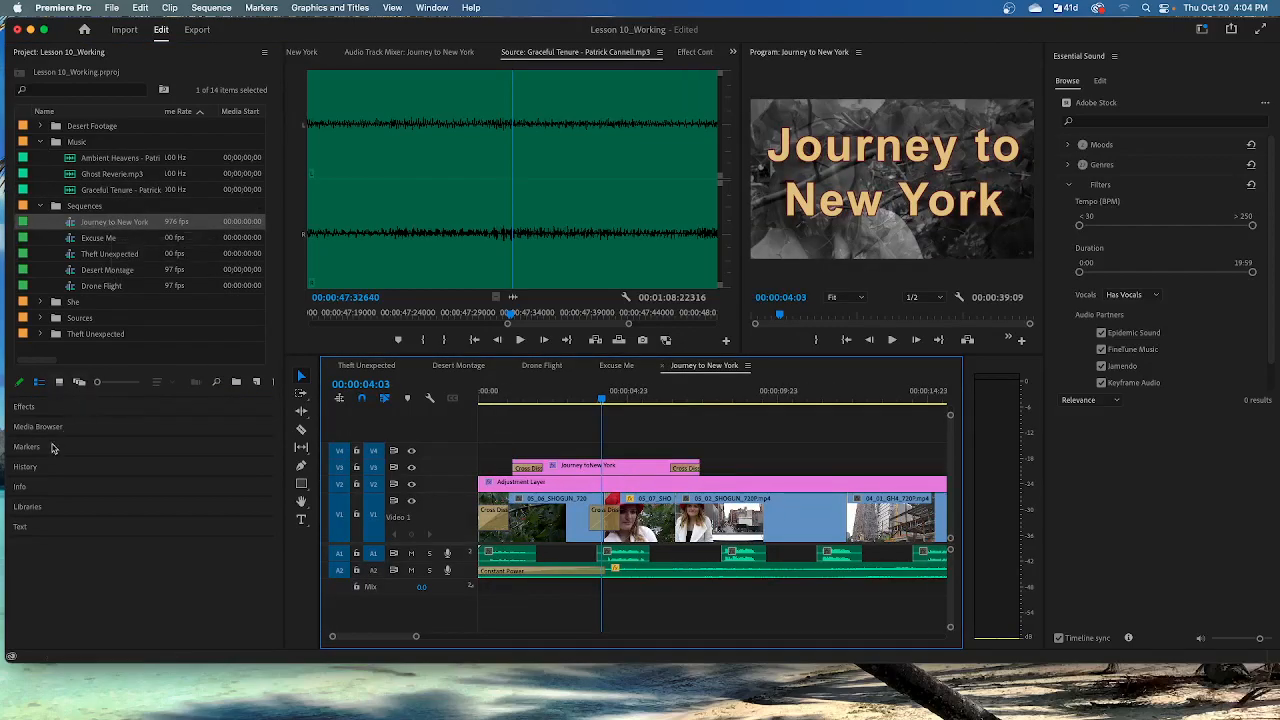
left_click_drag(601, 400, 433, 394)
key("space")
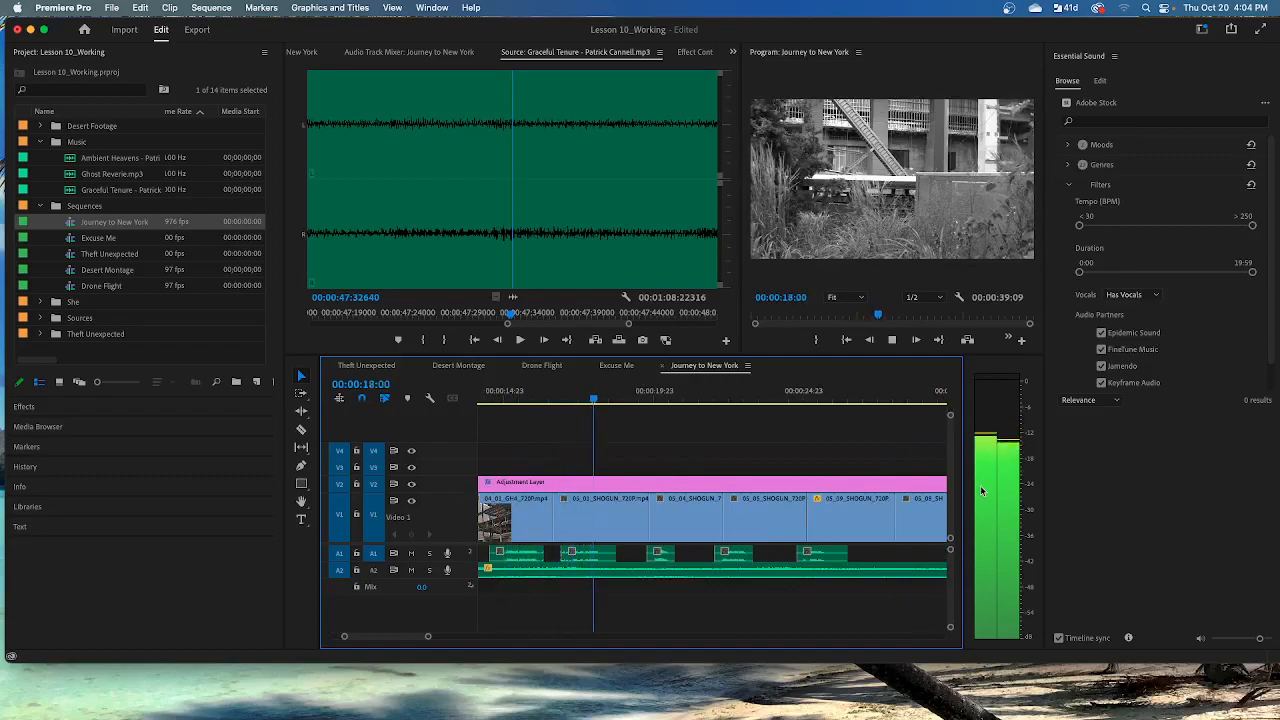
key("space")
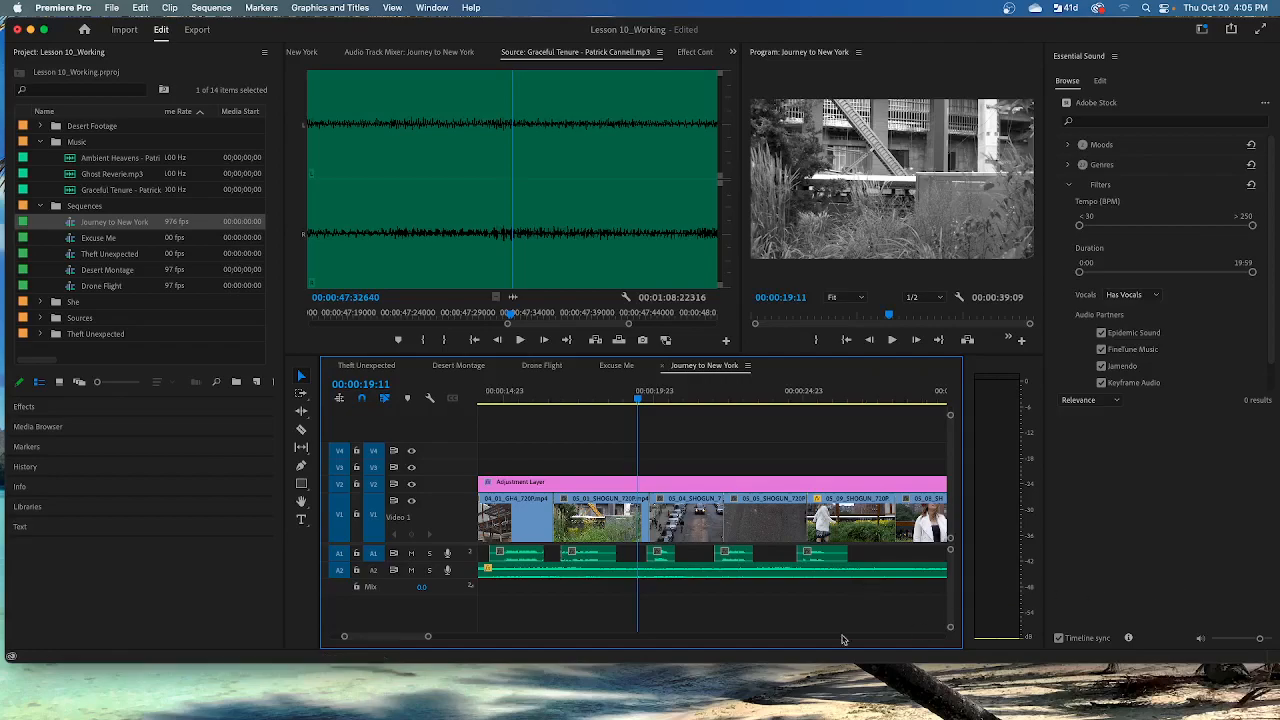
- Normalize all peaks of every audio clip in the Journey to New York sequence to -3 dB
left_click_drag(427, 640, 469, 642)
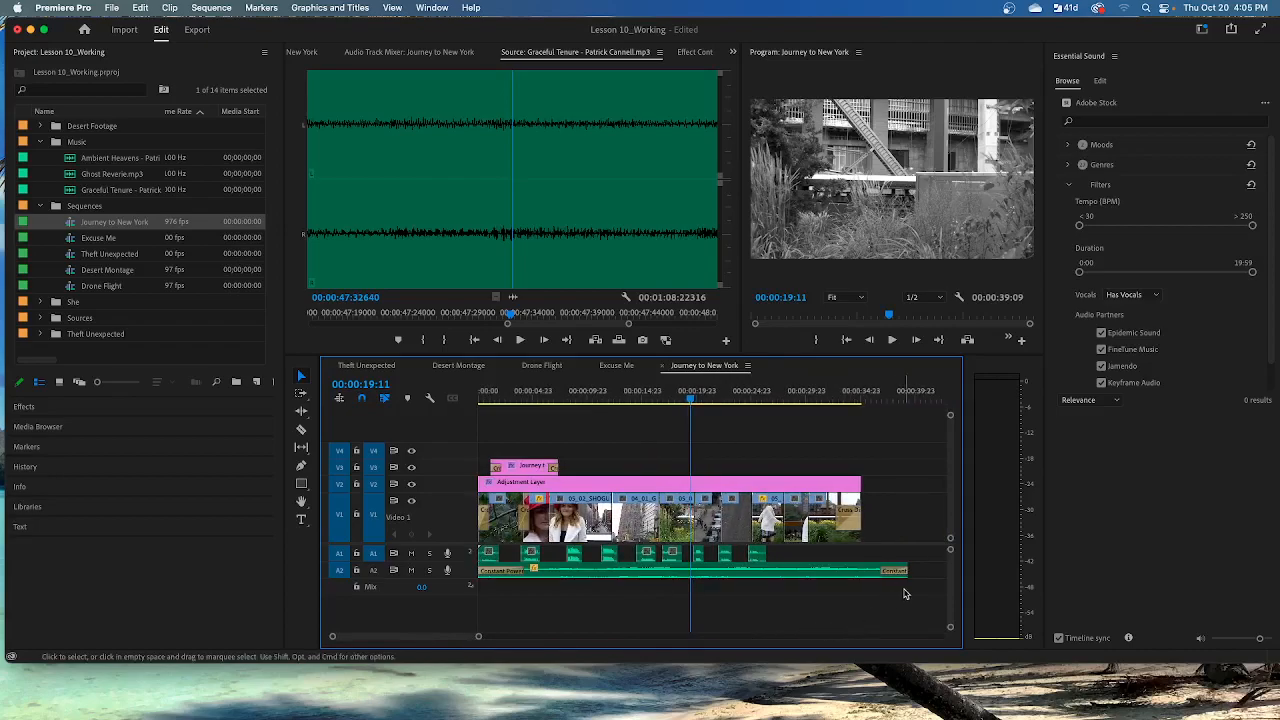
left_click_drag(908, 586, 485, 555)
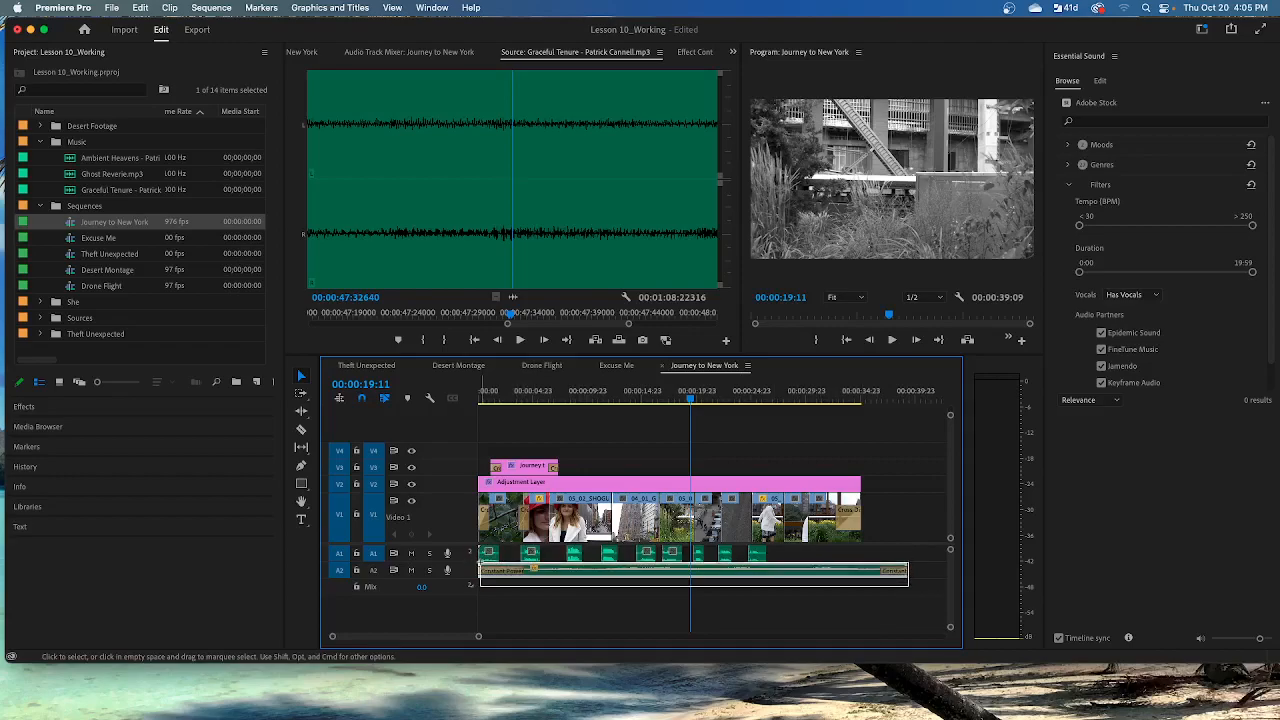
left_click_drag(485, 555, 485, 555)
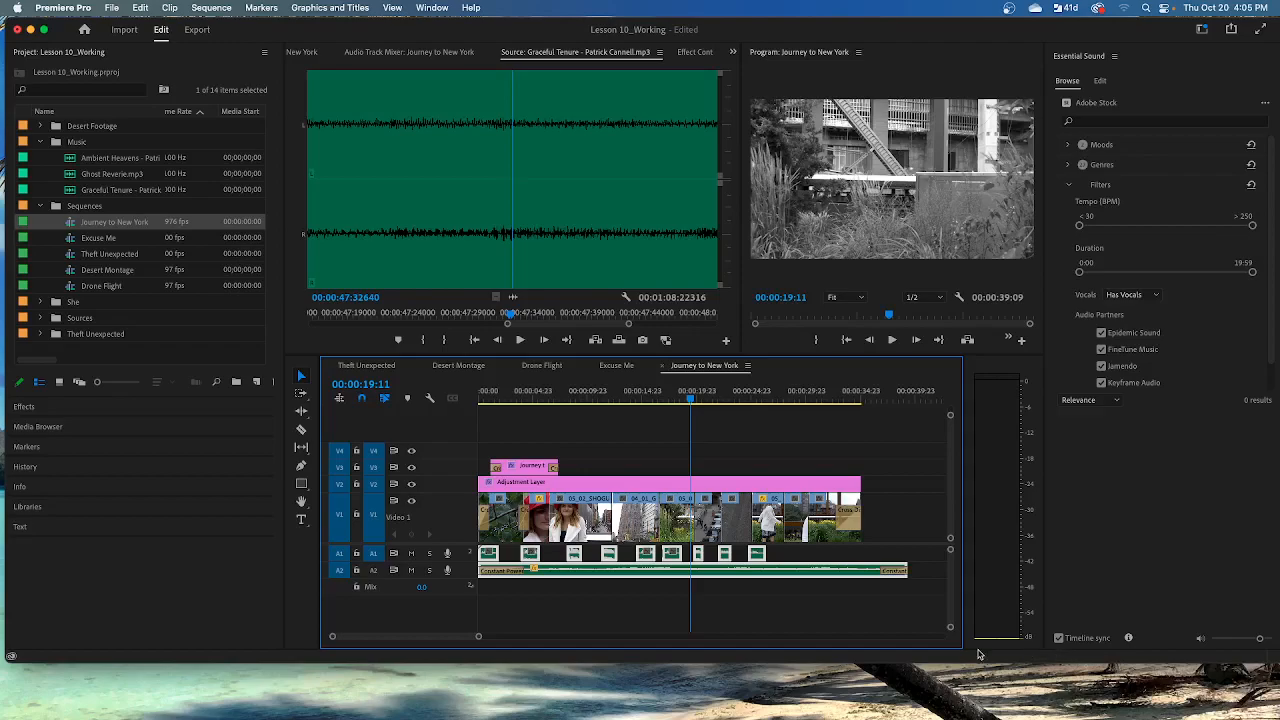
key("g")
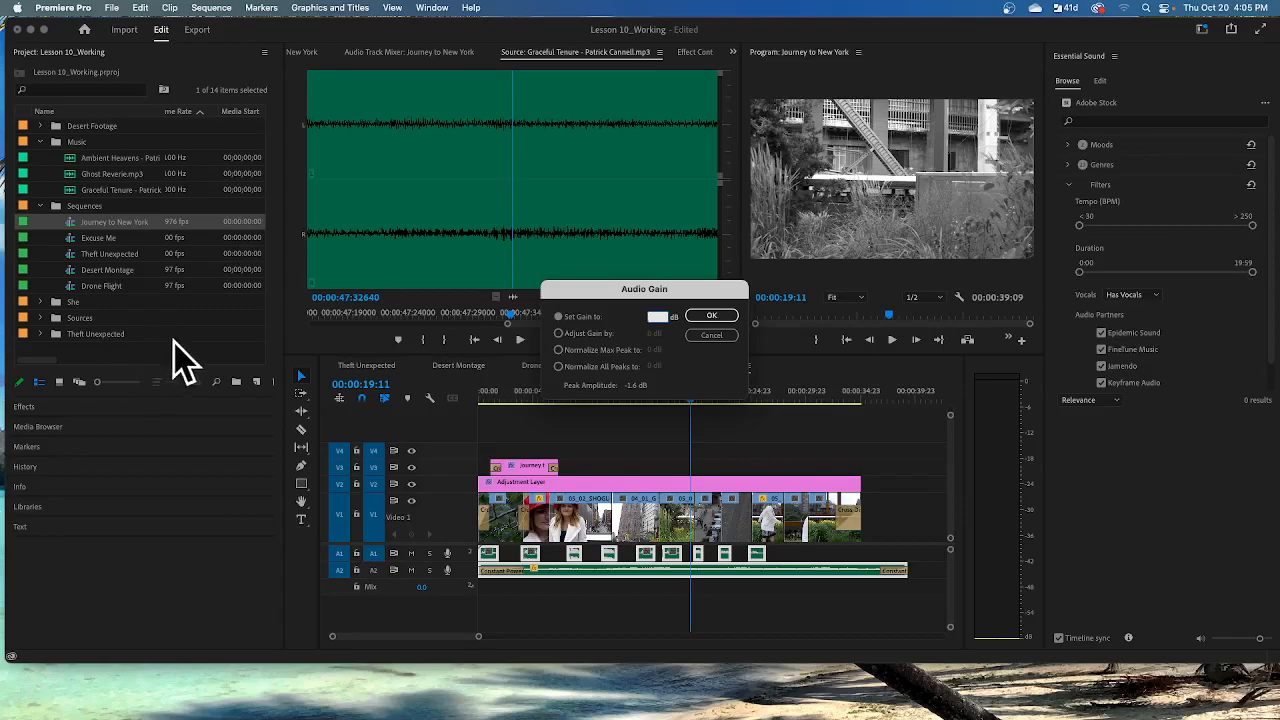
left_click(558, 367)
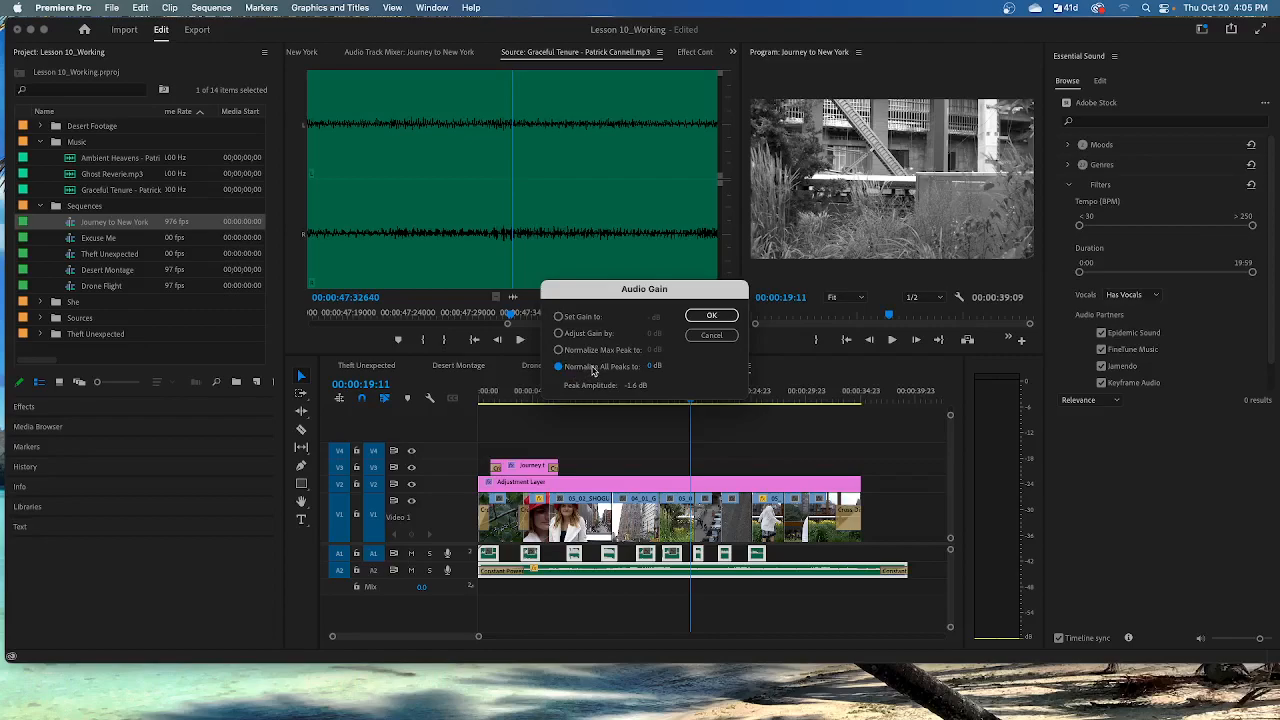
left_click(651, 367)
type("-3")
left_click(709, 317)
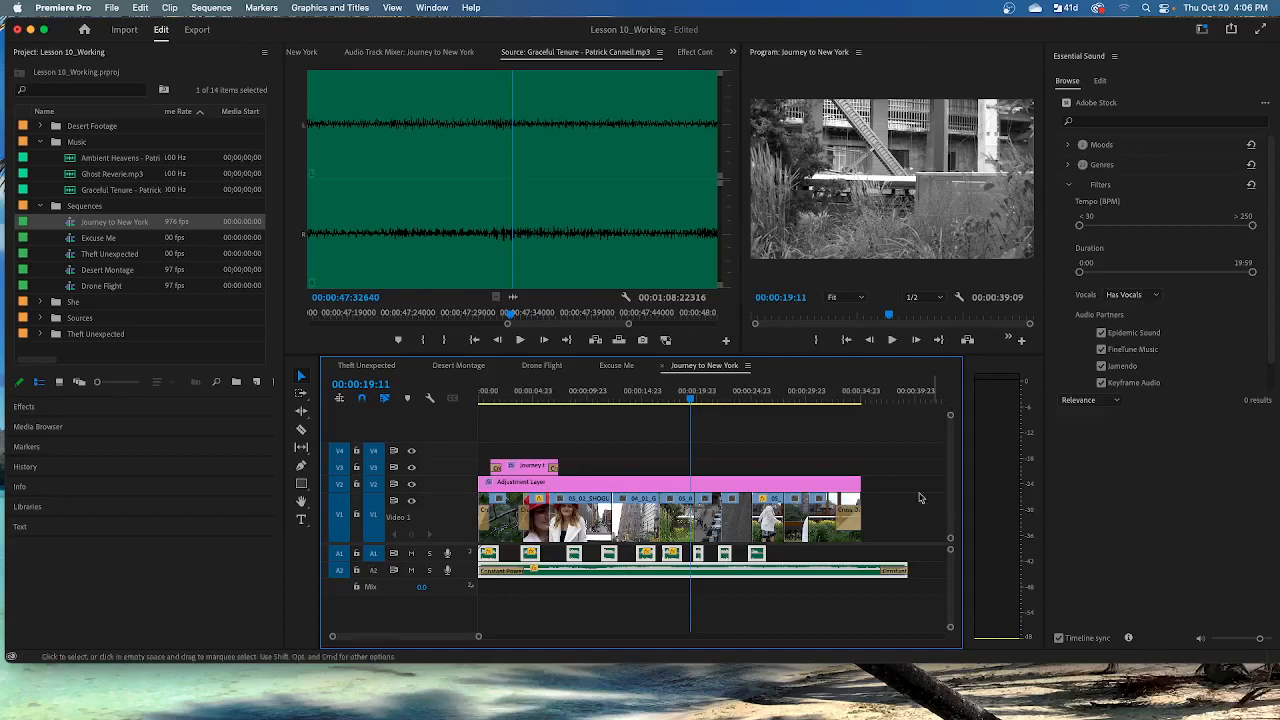
- Play the normalized sequence from the start and check its levels on the audio meters
left_click_drag(690, 398, 628, 405)
key("Home")
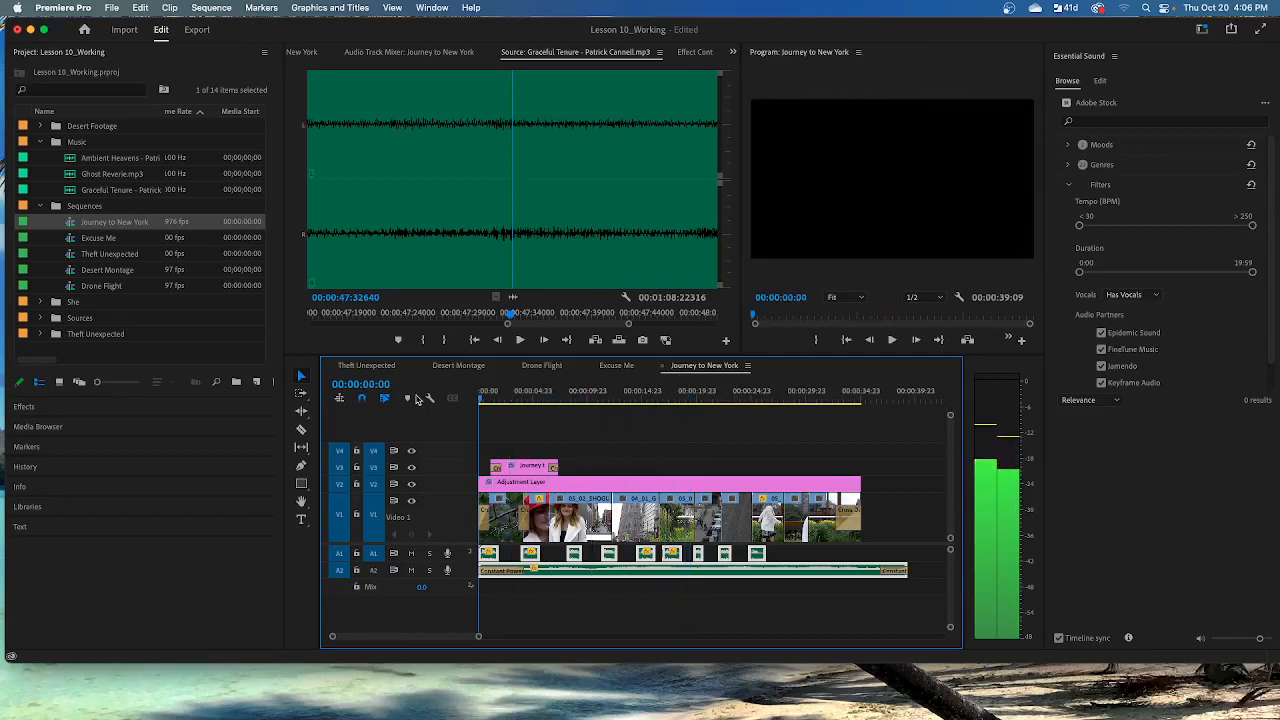
key("space")
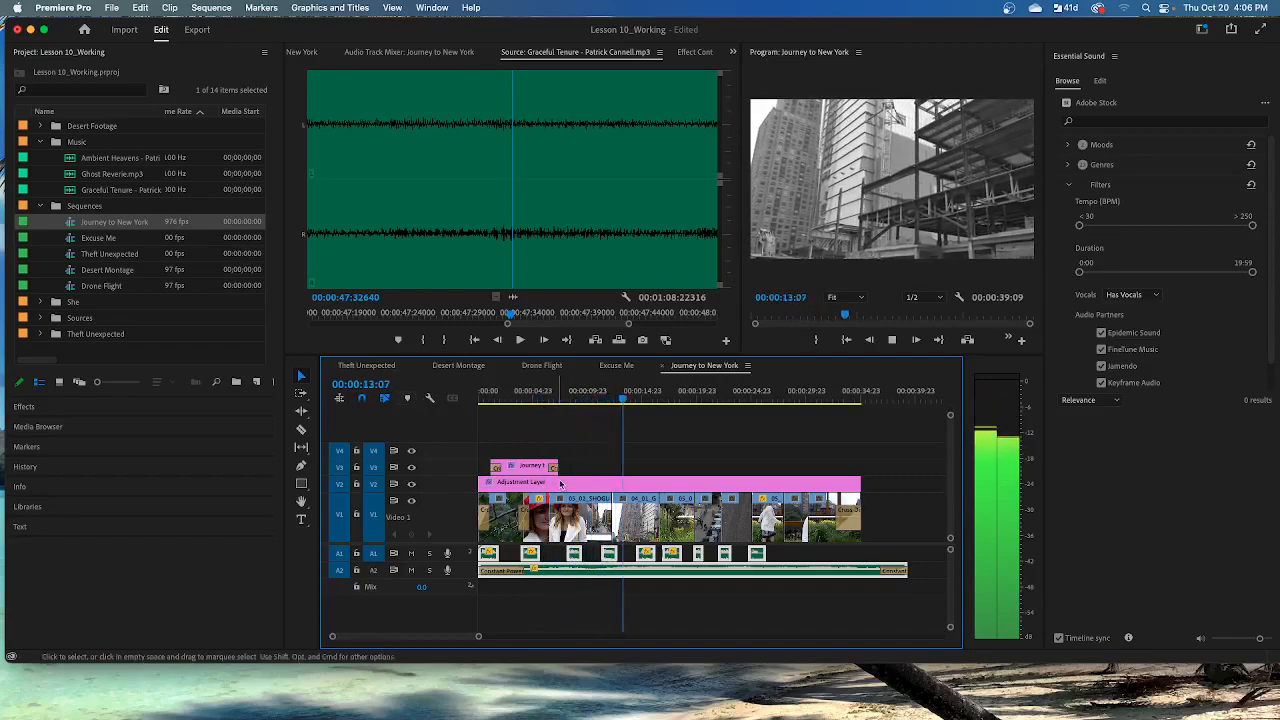
key("space")
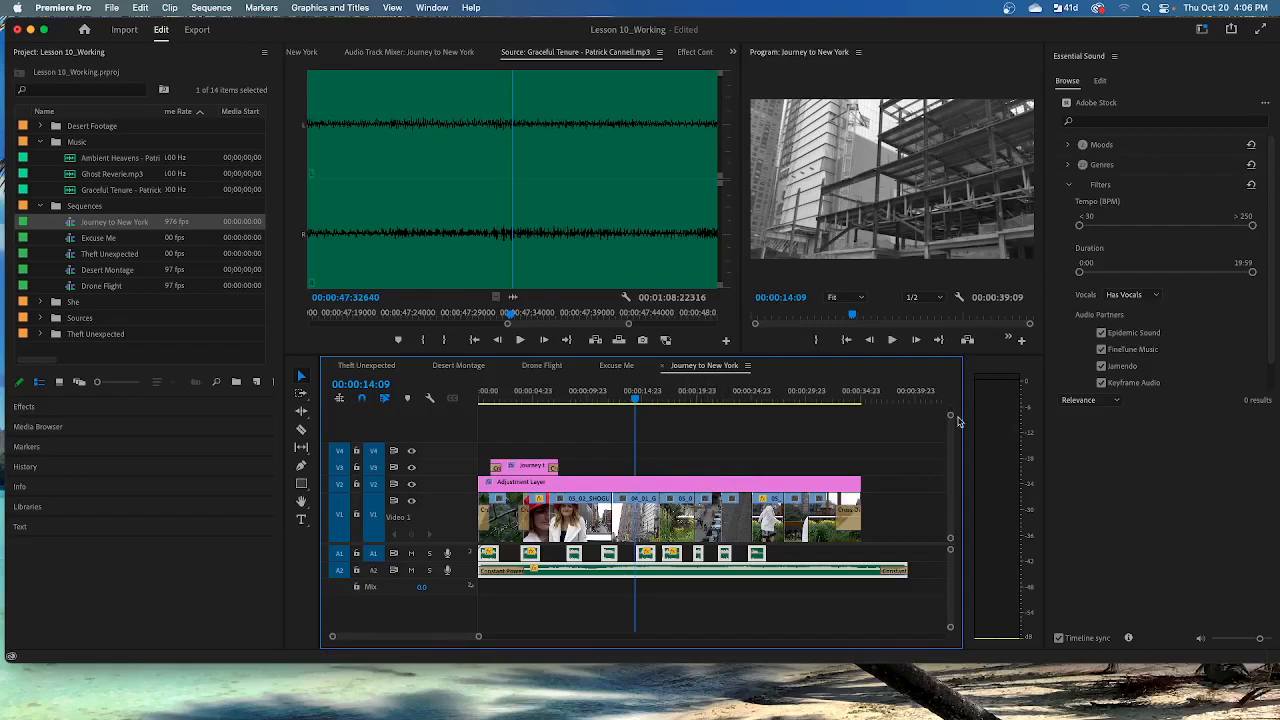
key("space")
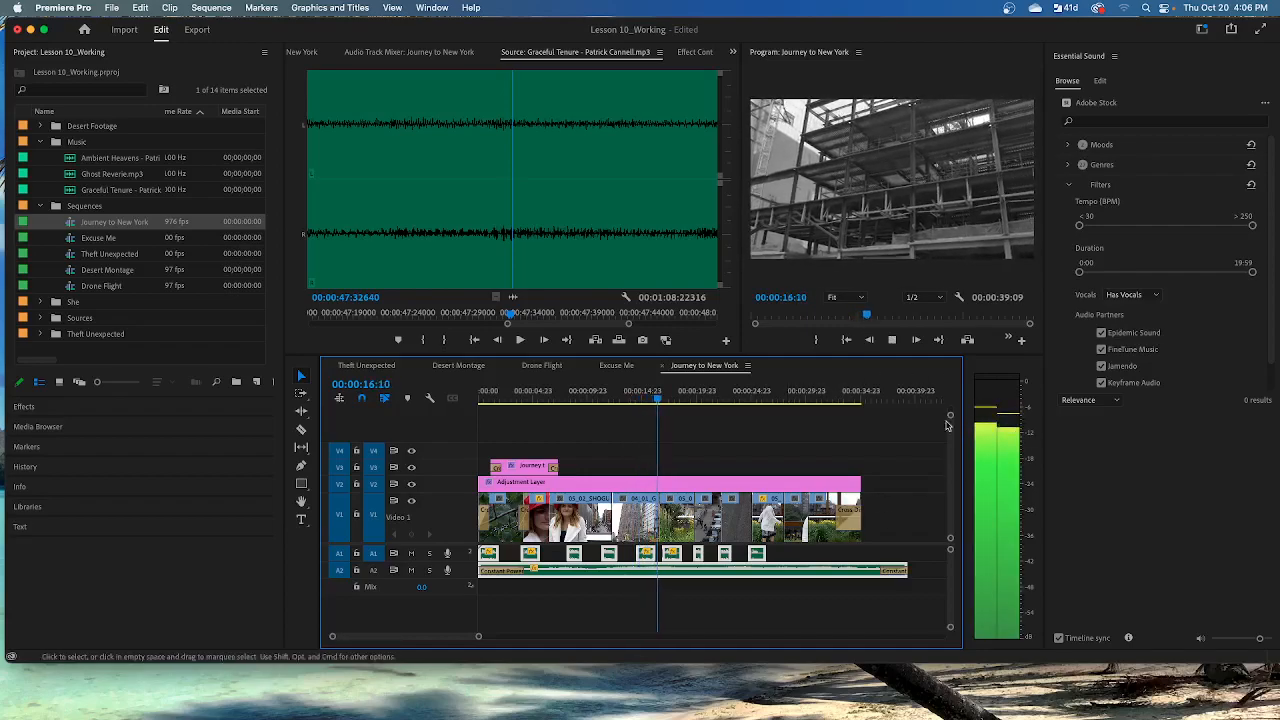
key("space")
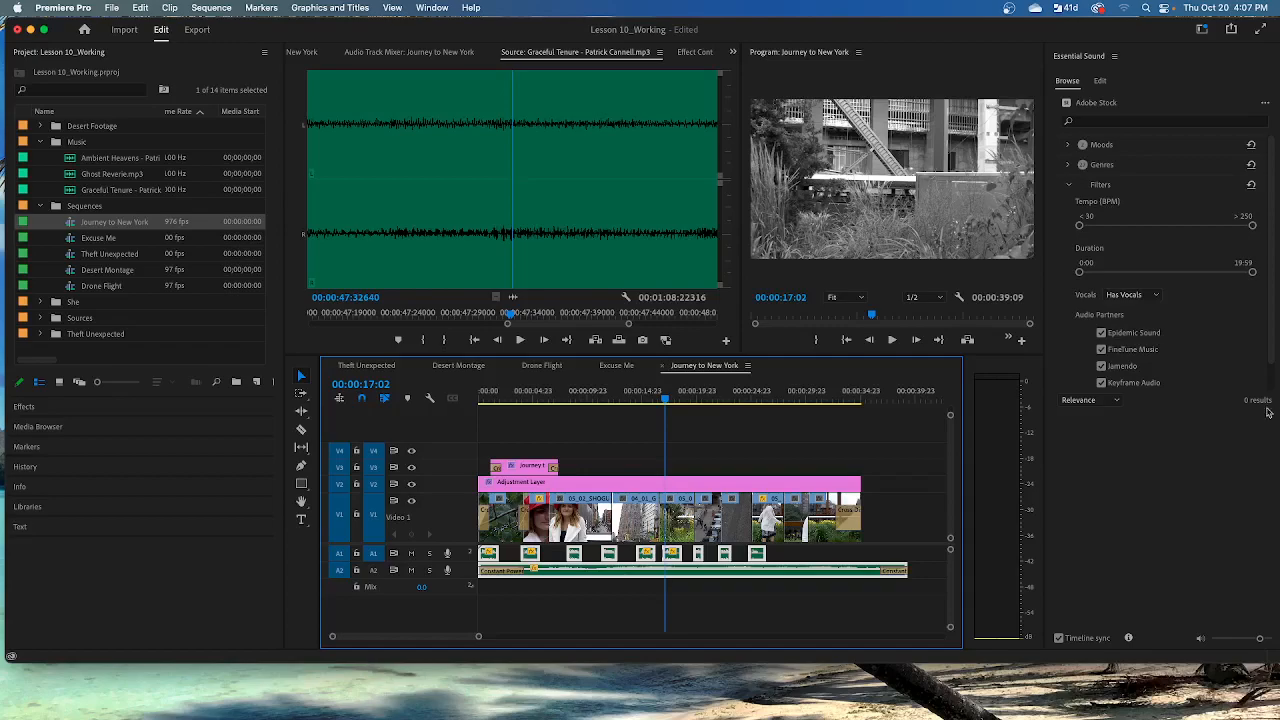
- Solo audio track A1 and tag all of its voice clips as Dialogue in Essential Sound
left_click(429, 555)
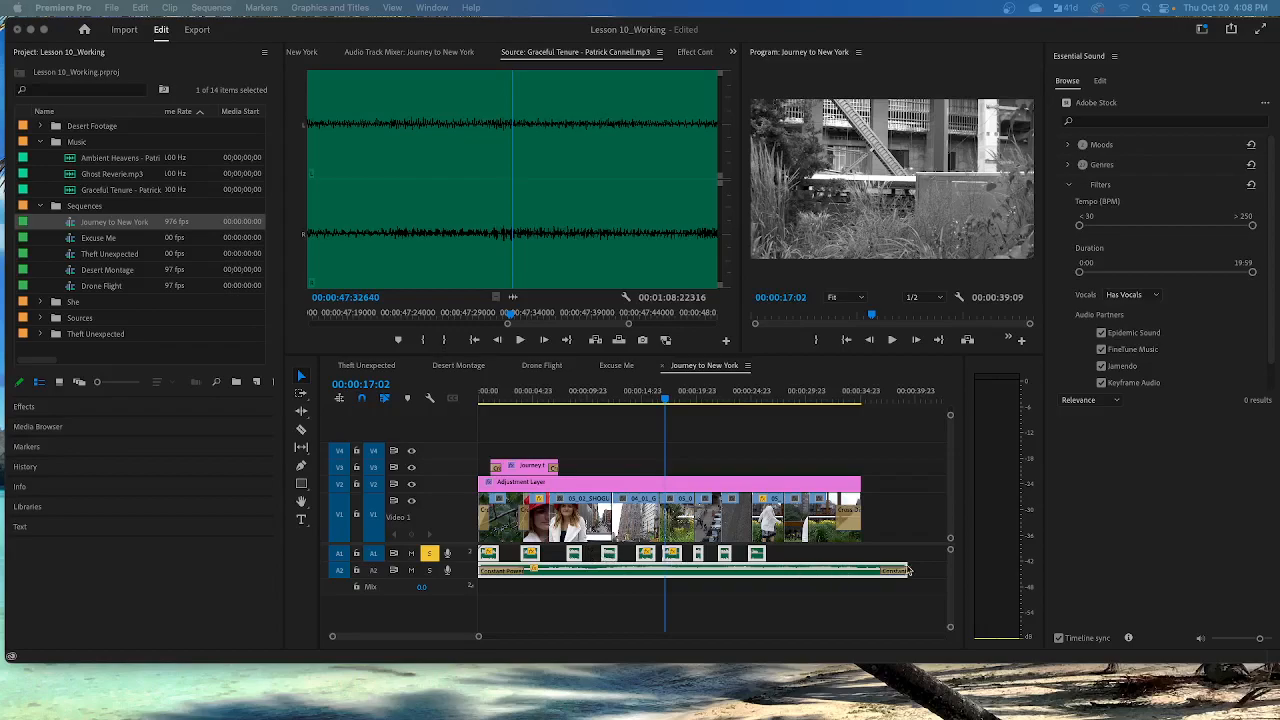
left_click(806, 562)
left_click(808, 561)
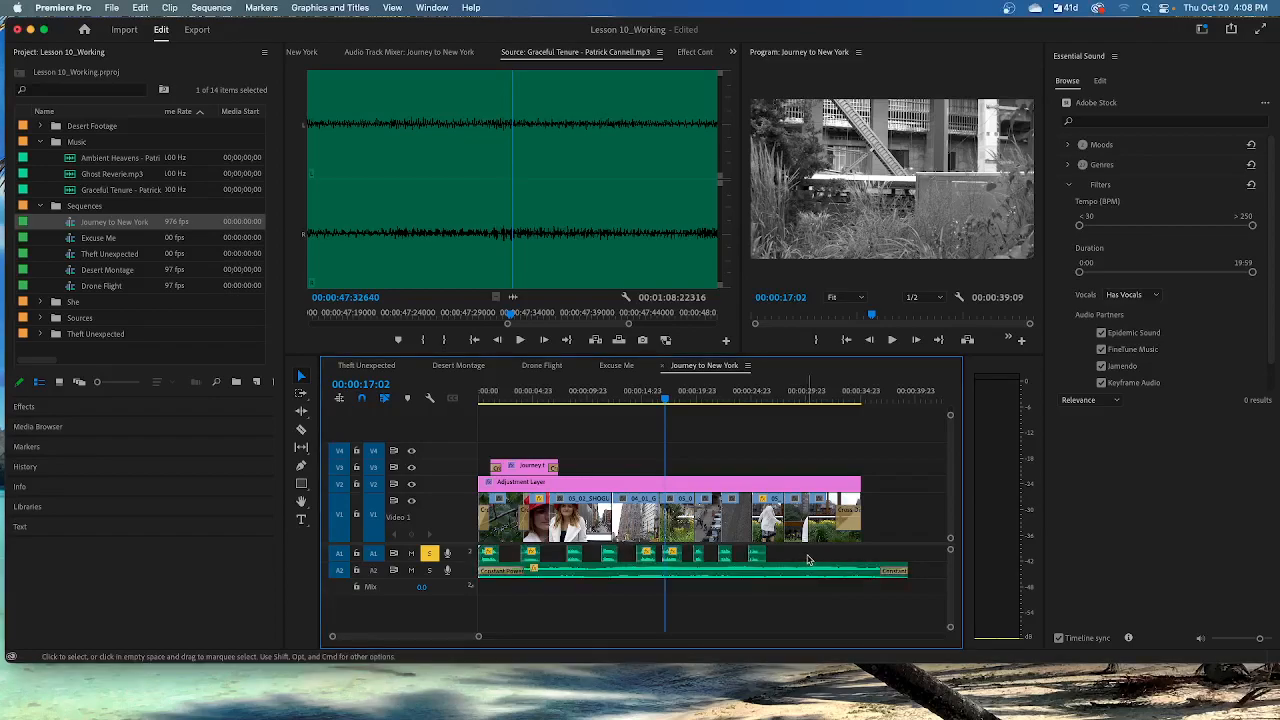
left_click_drag(790, 556, 487, 554)
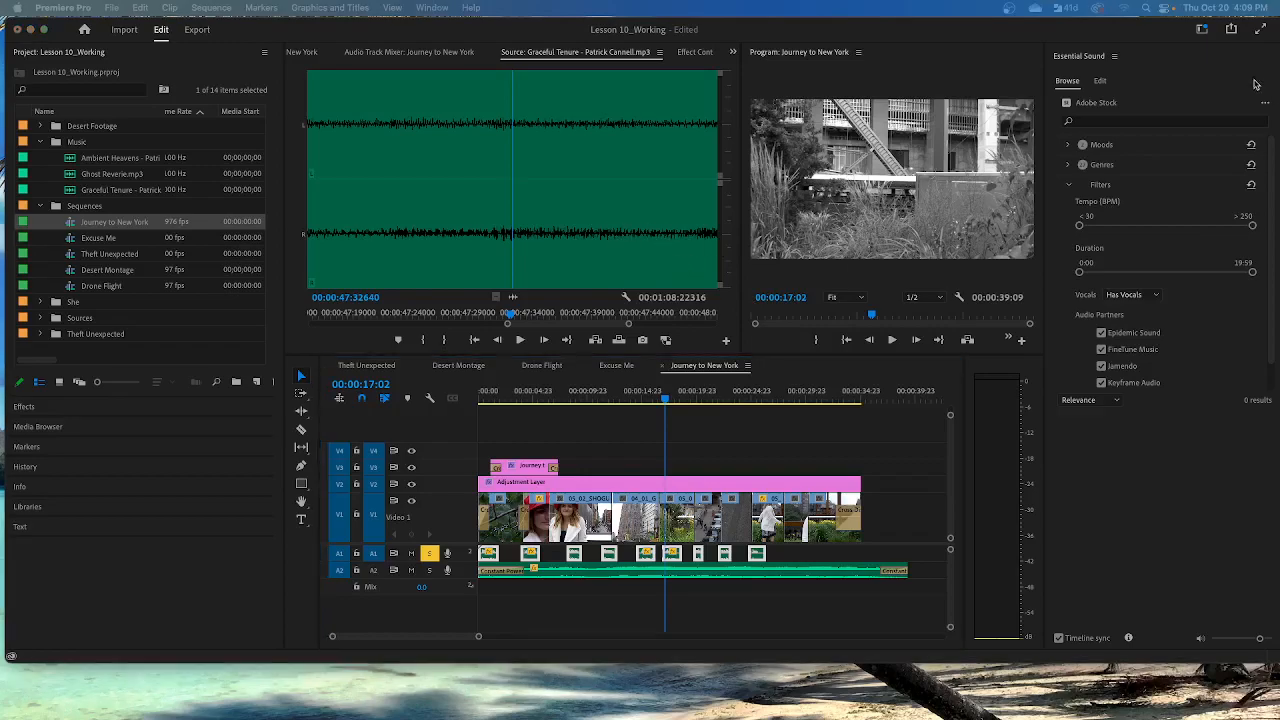
left_click(1100, 82)
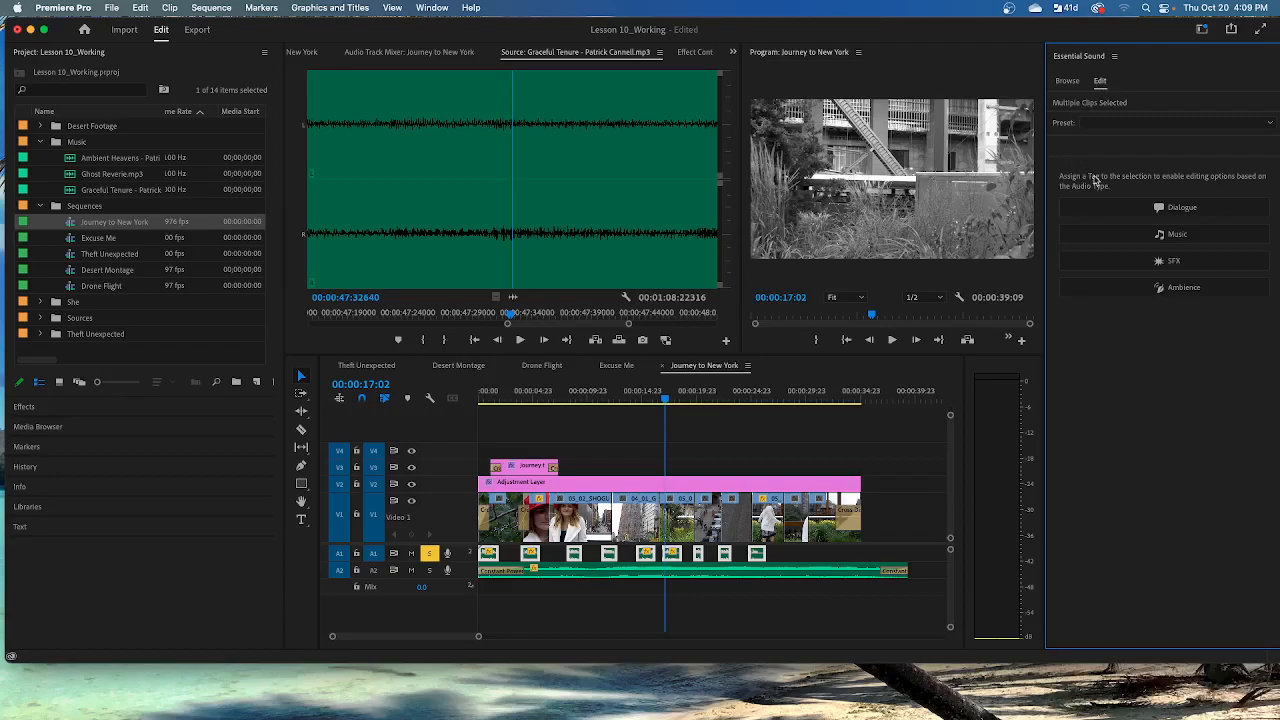
left_click(1203, 210)
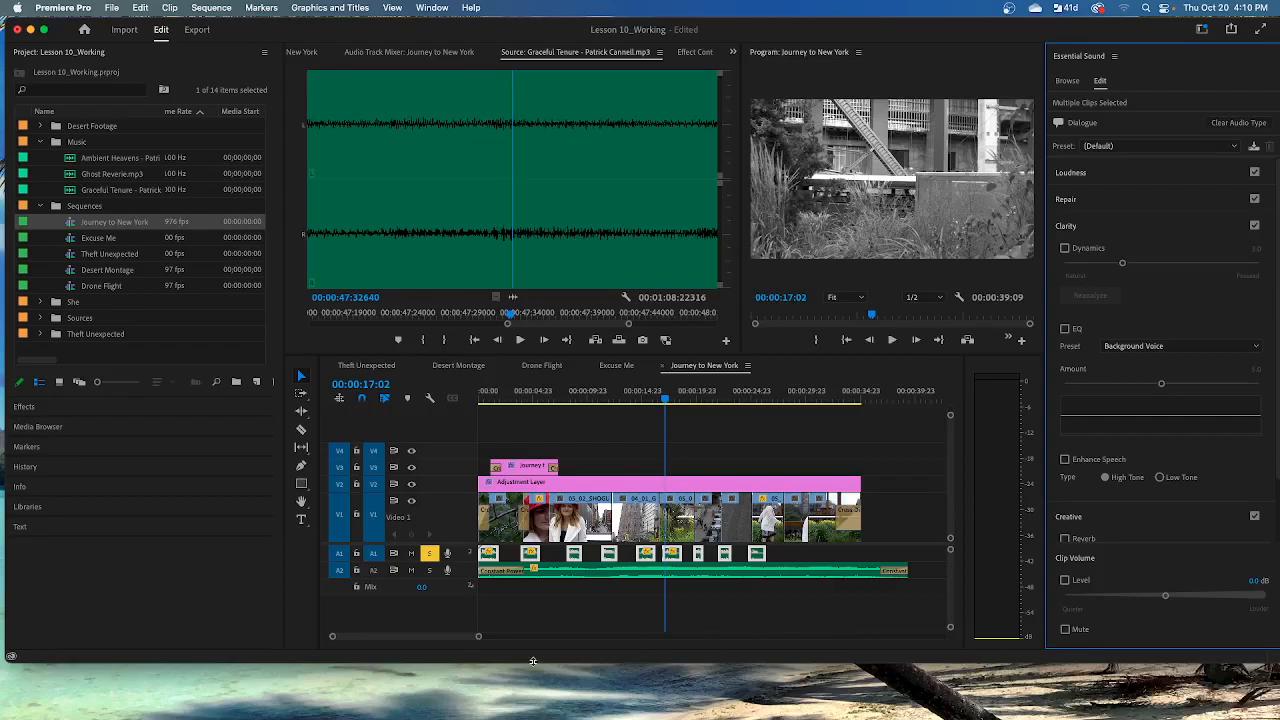
- Increase the height of audio track A2 and tag its Ambient Heavens clip as Music
left_click_drag(433, 578, 431, 602)
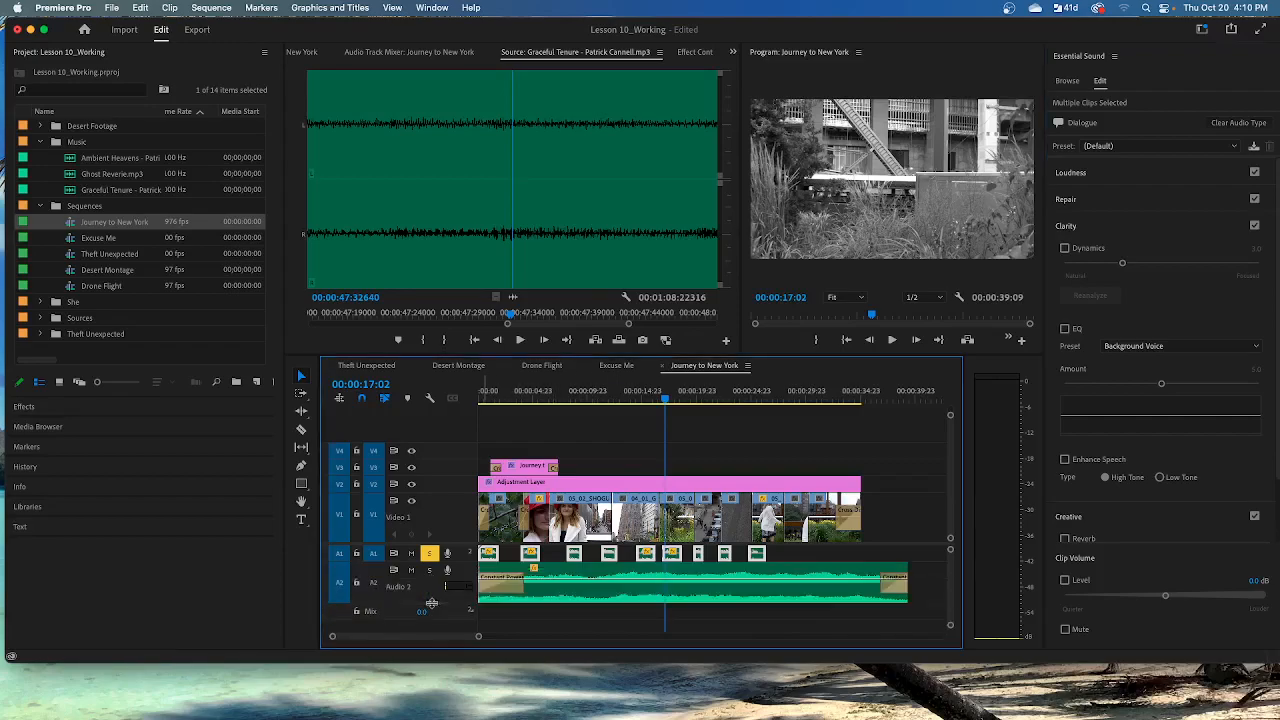
left_click(666, 598)
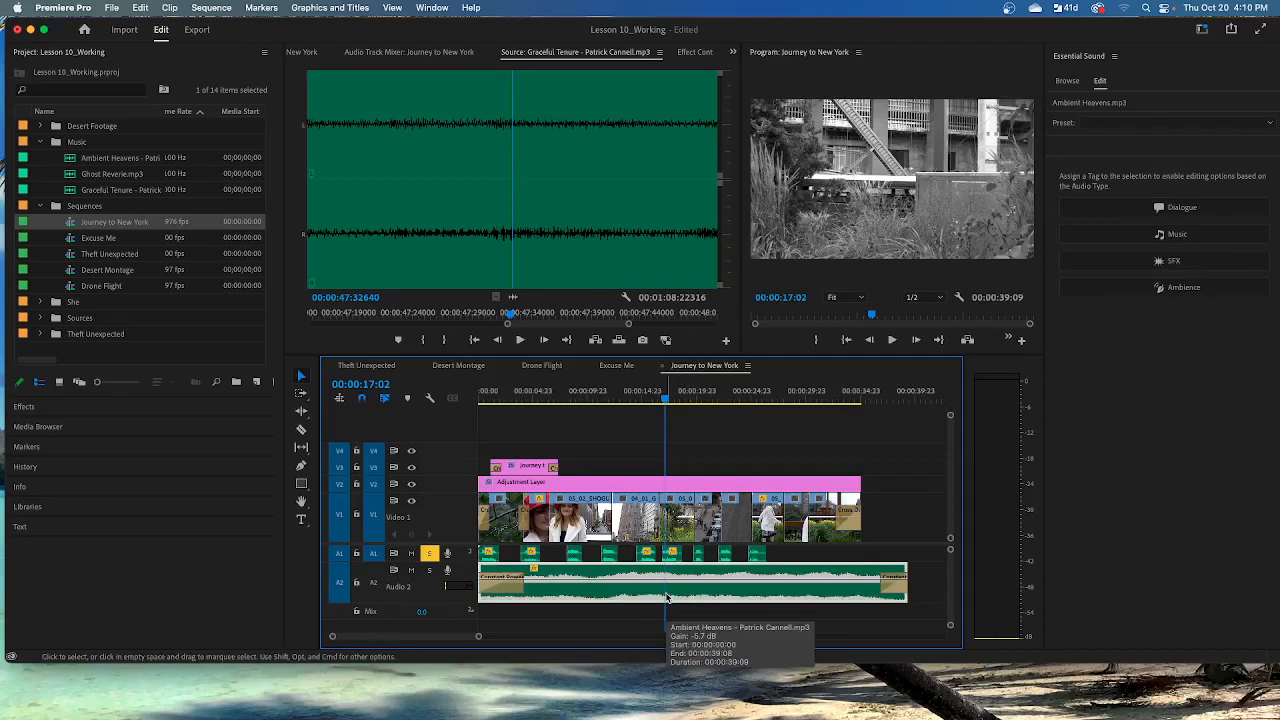
left_click(1175, 234)
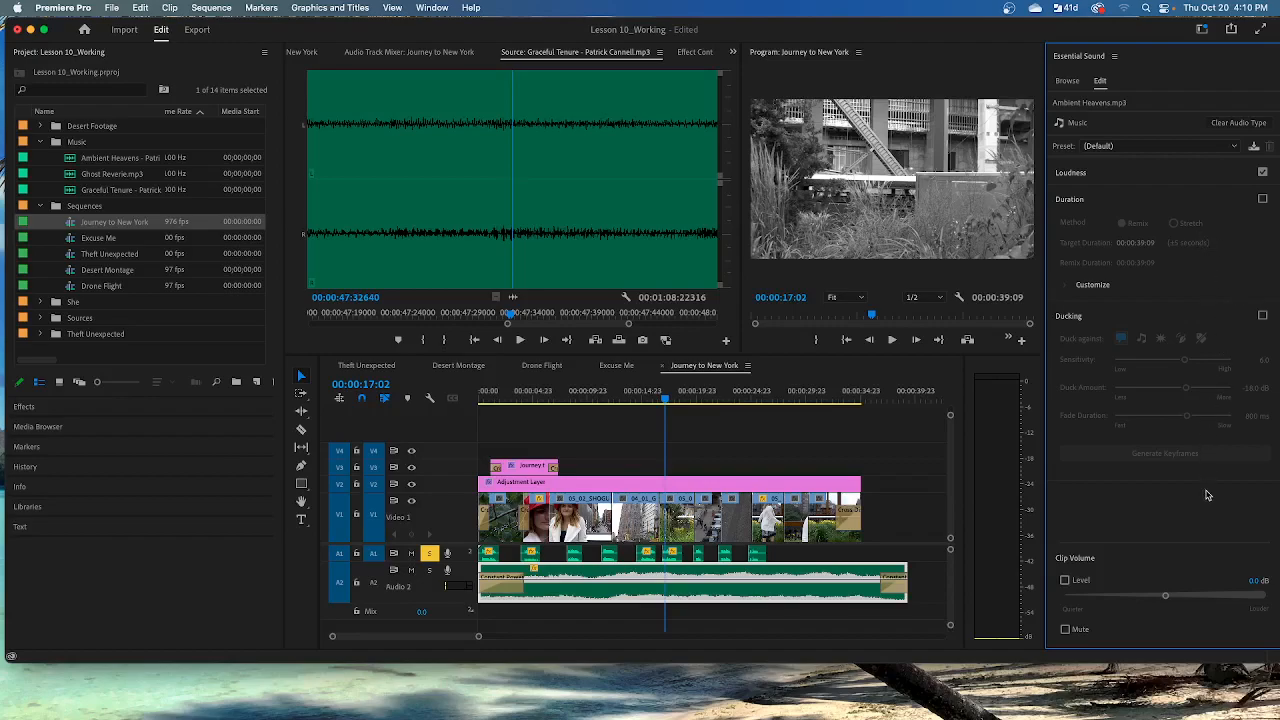
- Enable ducking against dialogue for the music clip with a duck amount of -8 dB and a 500 ms fade, and generate the keyframes
left_click(1263, 316)
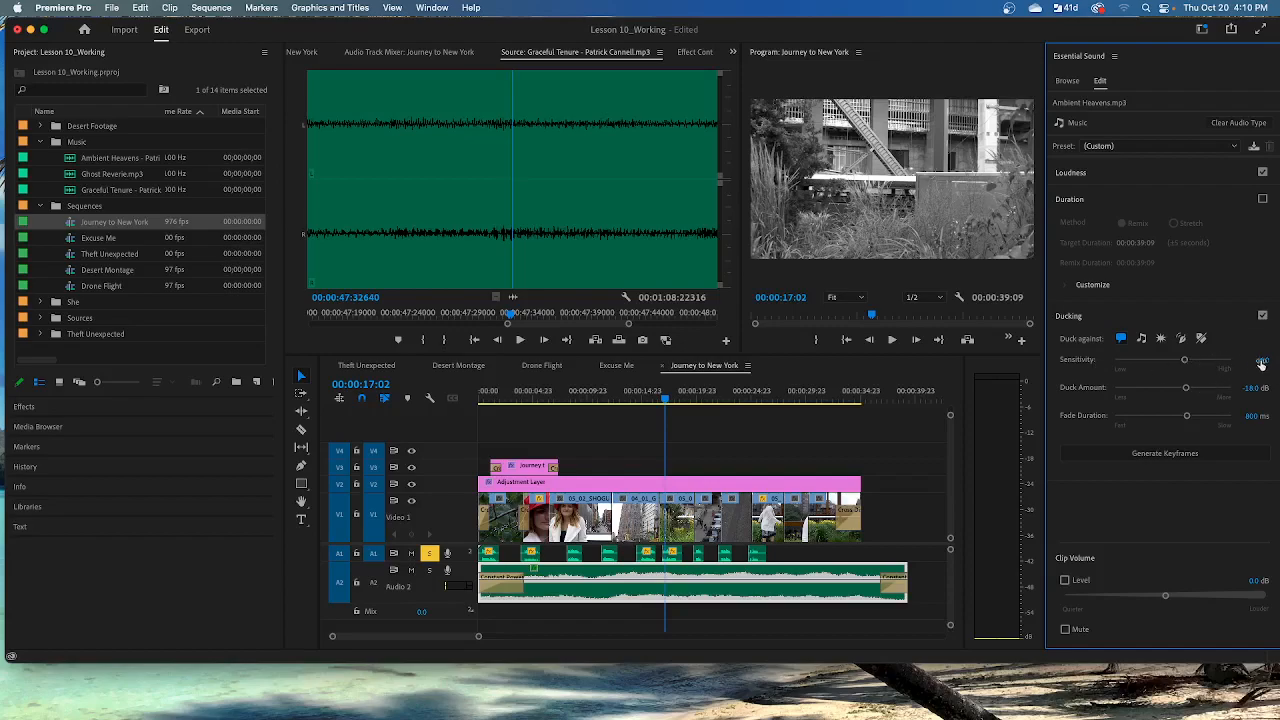
key("super+s")
left_click(1249, 389)
type("-8")
key("Tab")
type("500")
key("Tab")
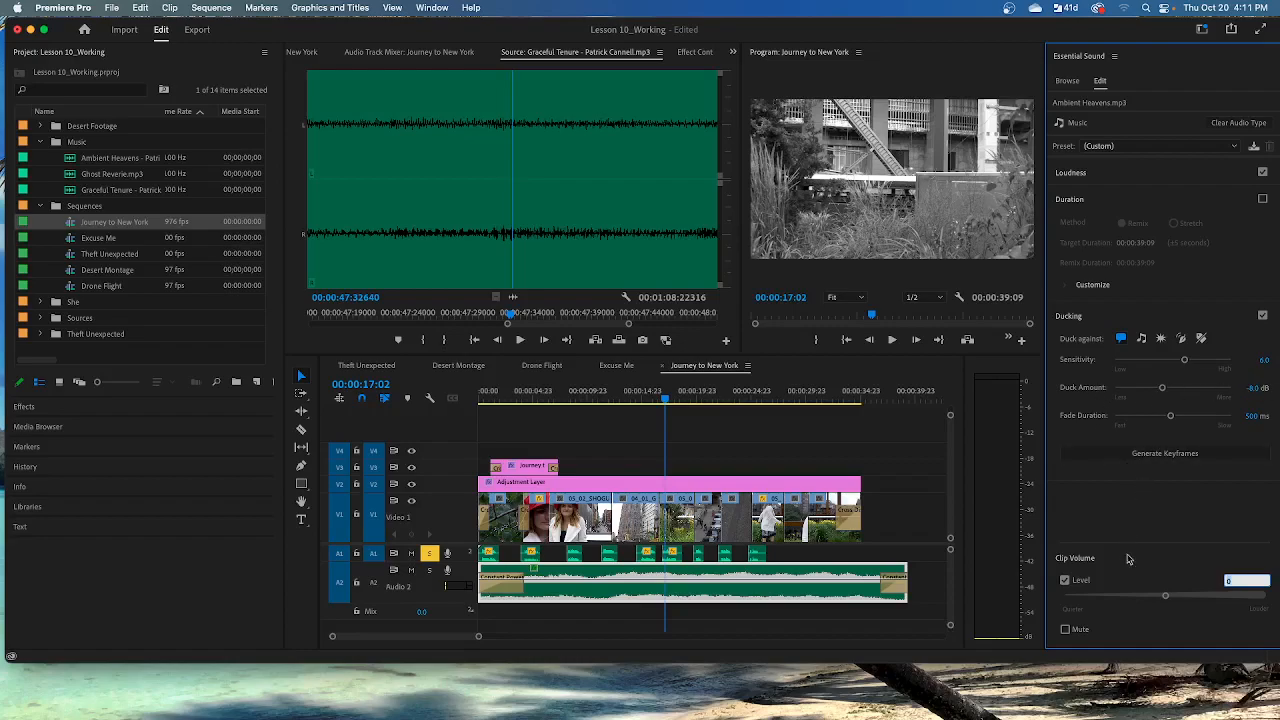
left_click(1122, 340)
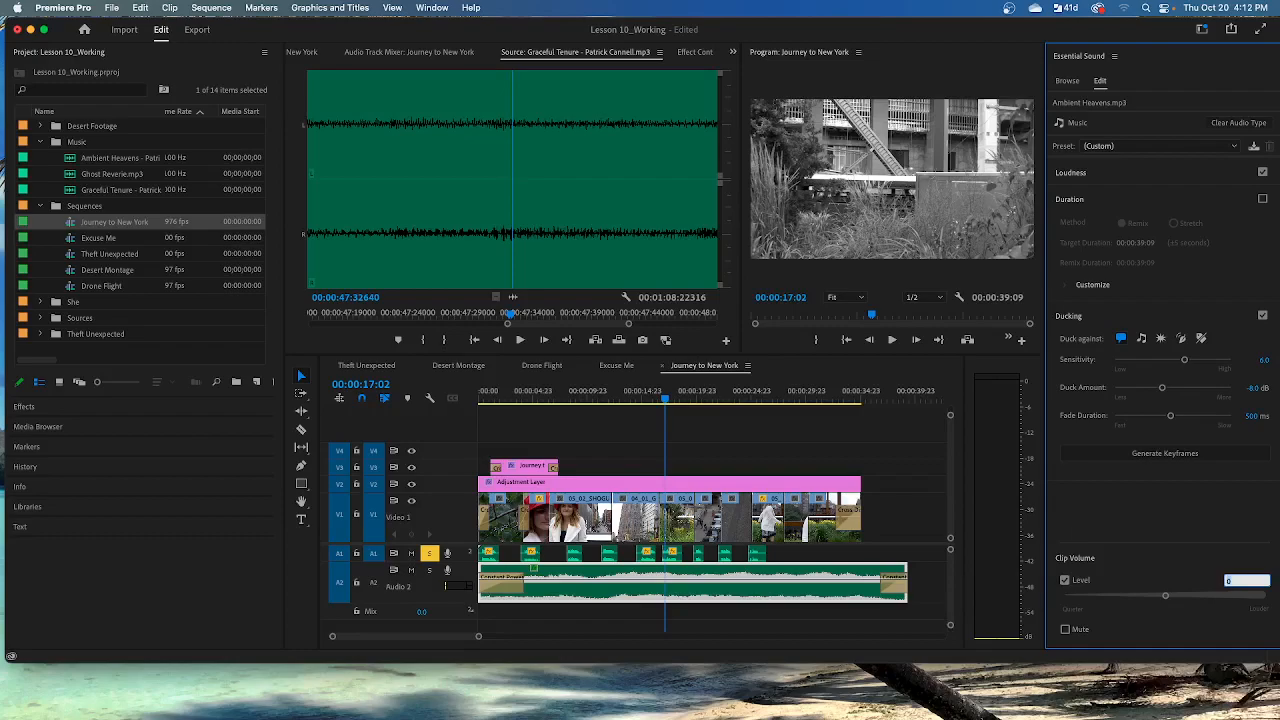
left_click(1150, 457)
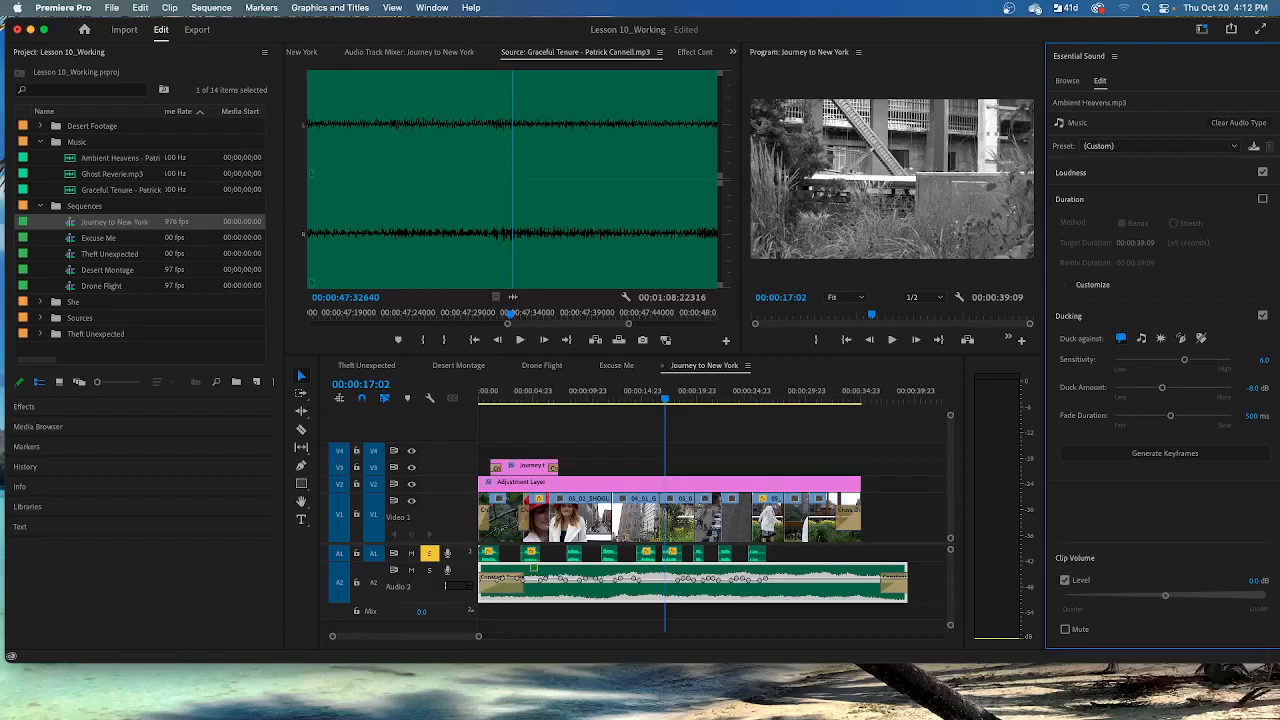
- Play the sequence from the start to review the audio after ducking, and deselect the music clip
left_click_drag(667, 400, 482, 398)
key("space")
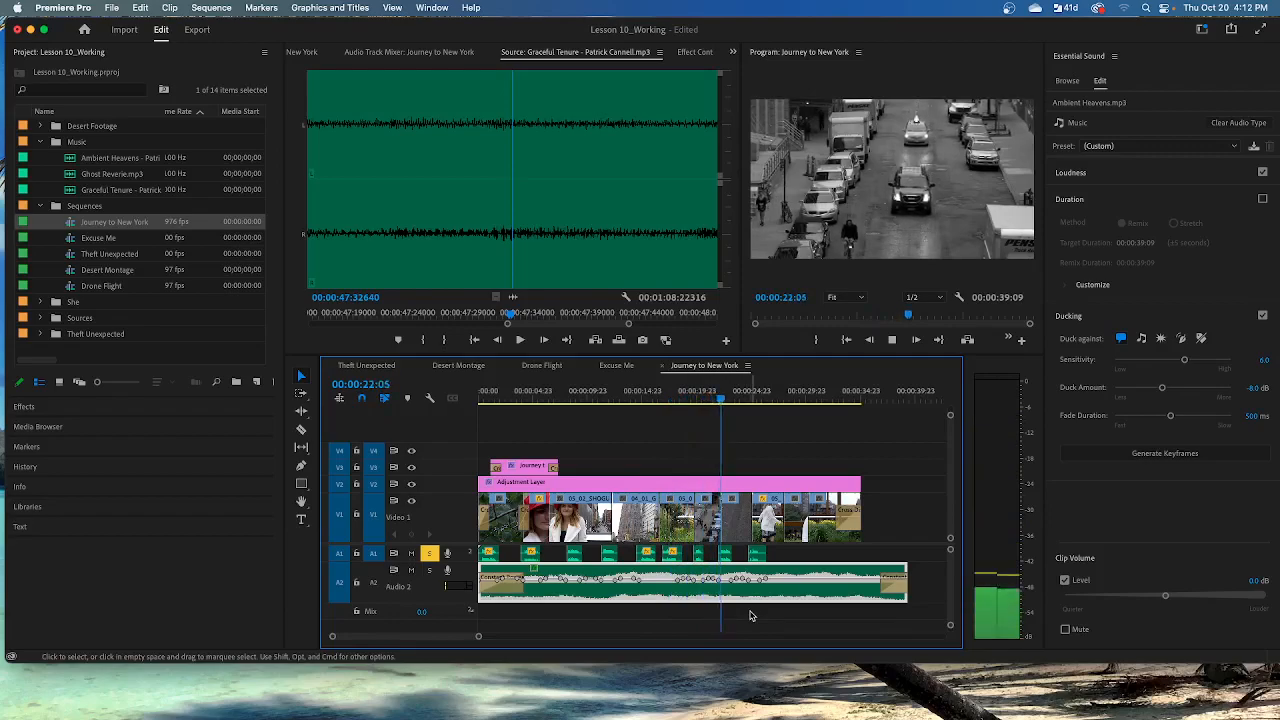
key("space")
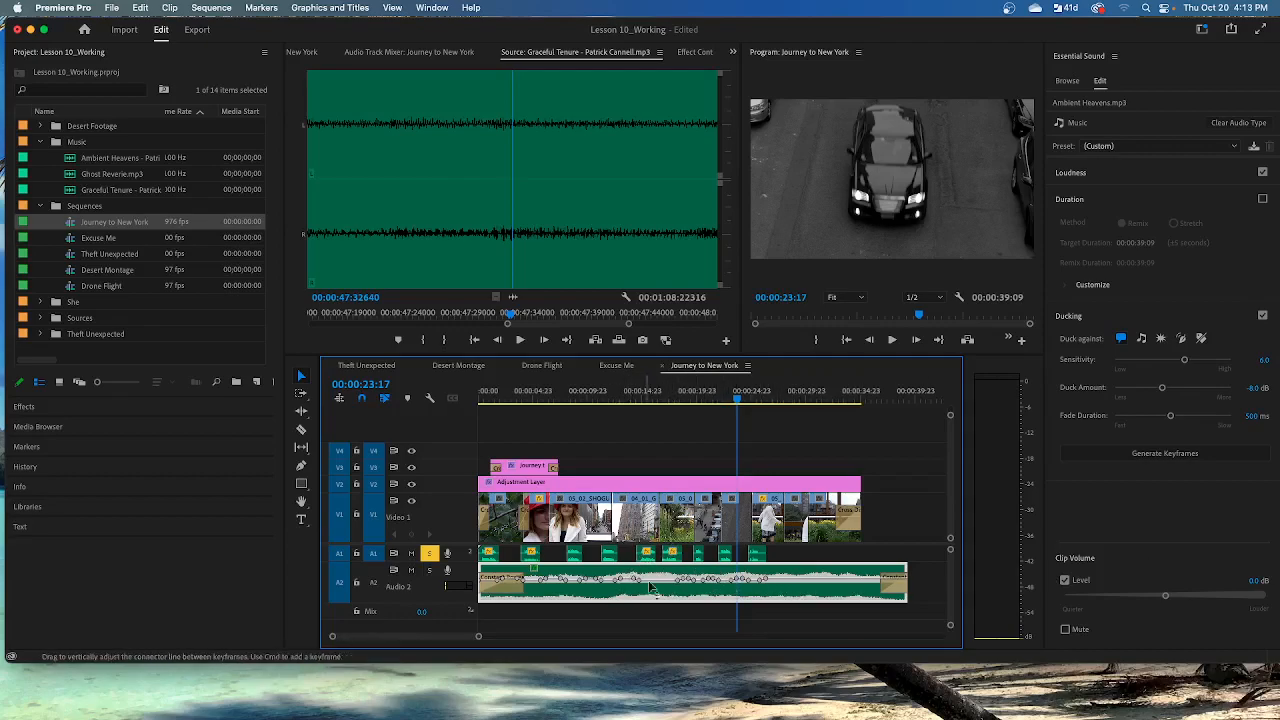
left_click(752, 552)
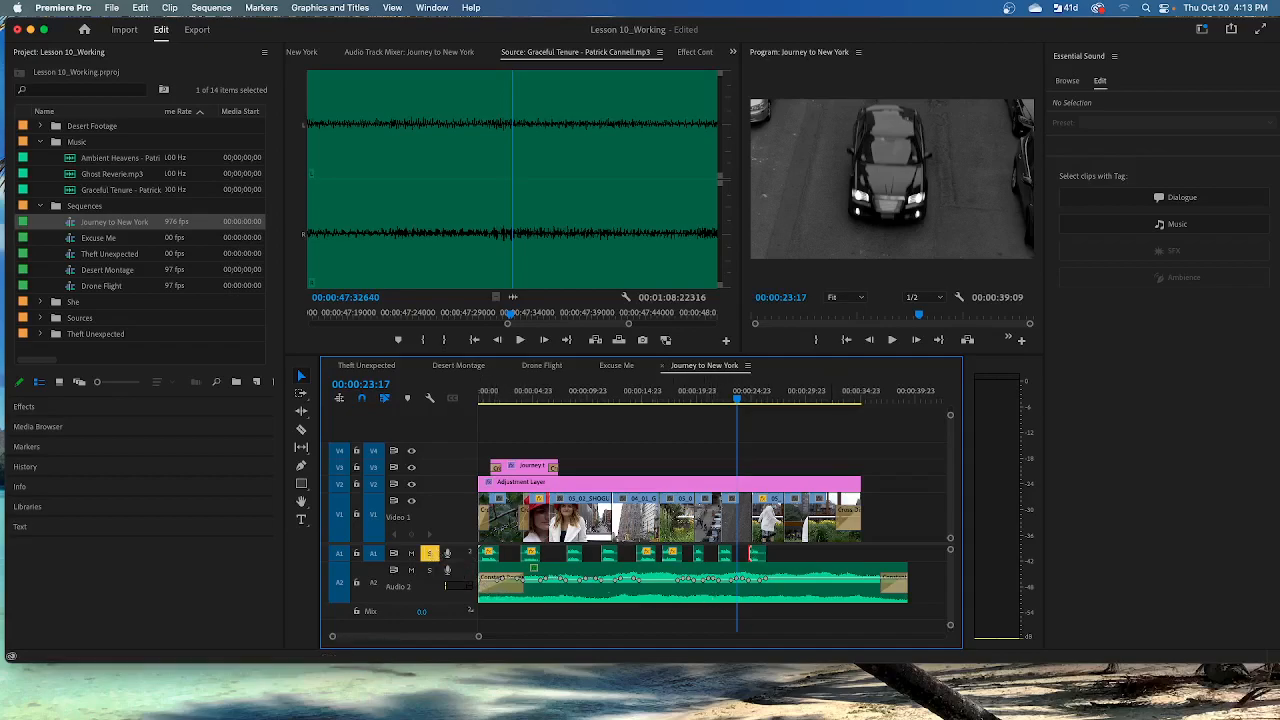
- Turn off solo on audio track A1 and play part of the sequence with both voice and music audible
left_click(431, 554)
key("space")
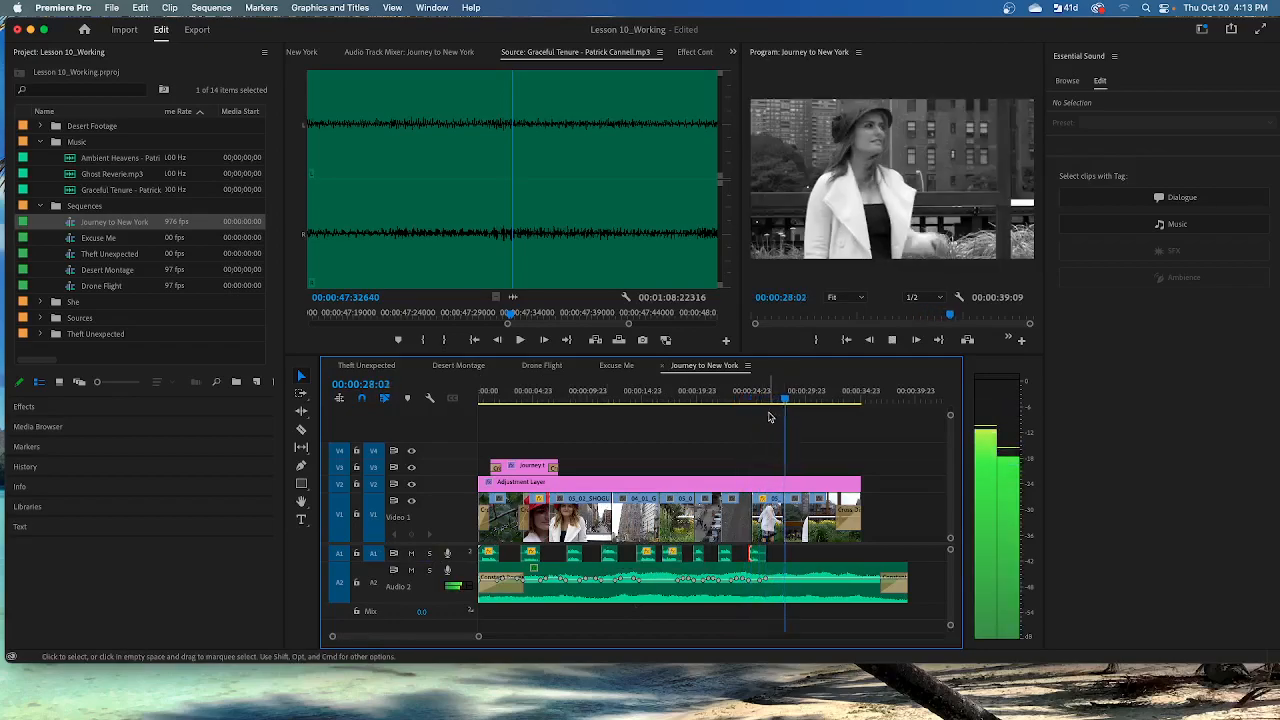
key("space")
- Play the full mix from the sequence start to review the ducking, and select the Ambient Heavens music clip on A2
left_click_drag(791, 400, 476, 399)
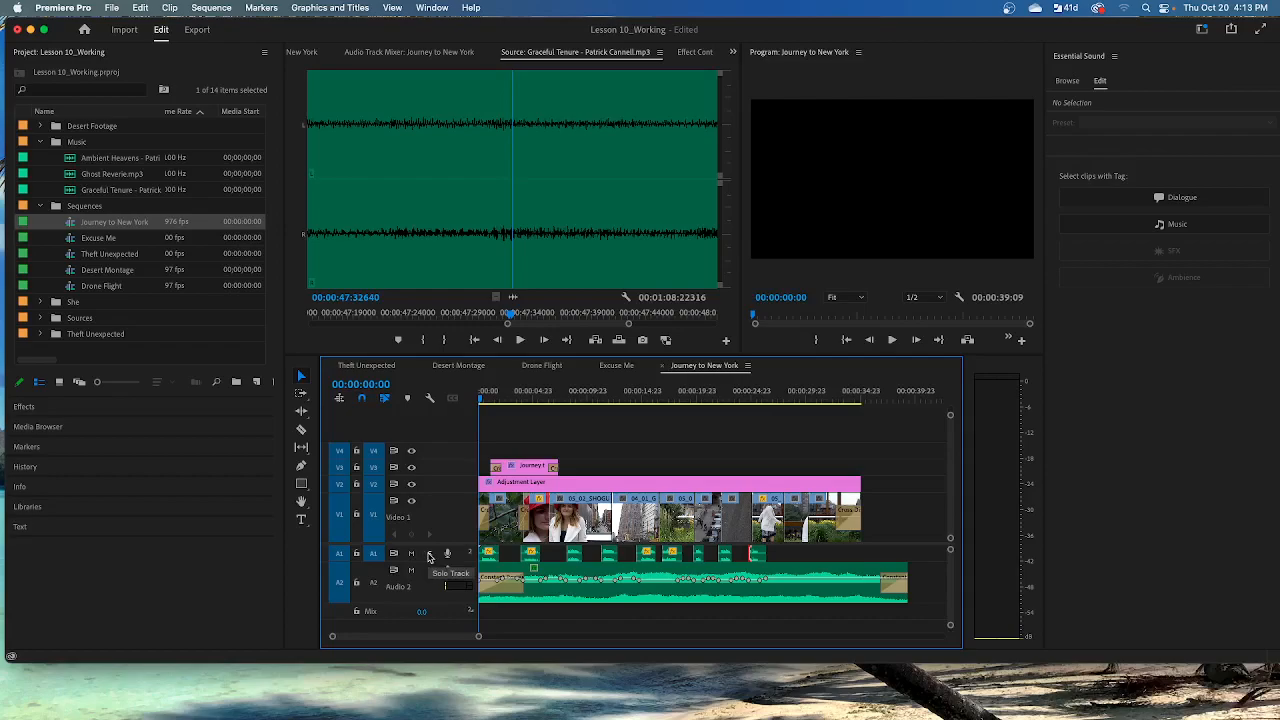
key("space")
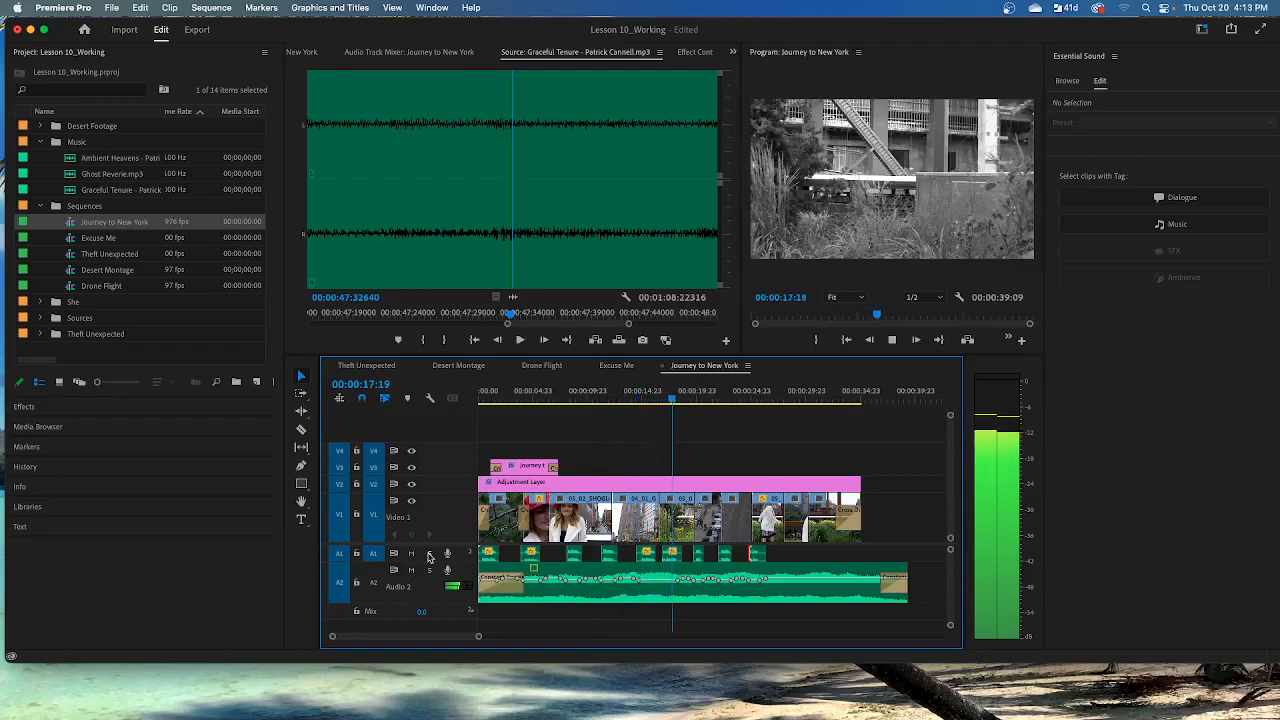
left_click(603, 586)
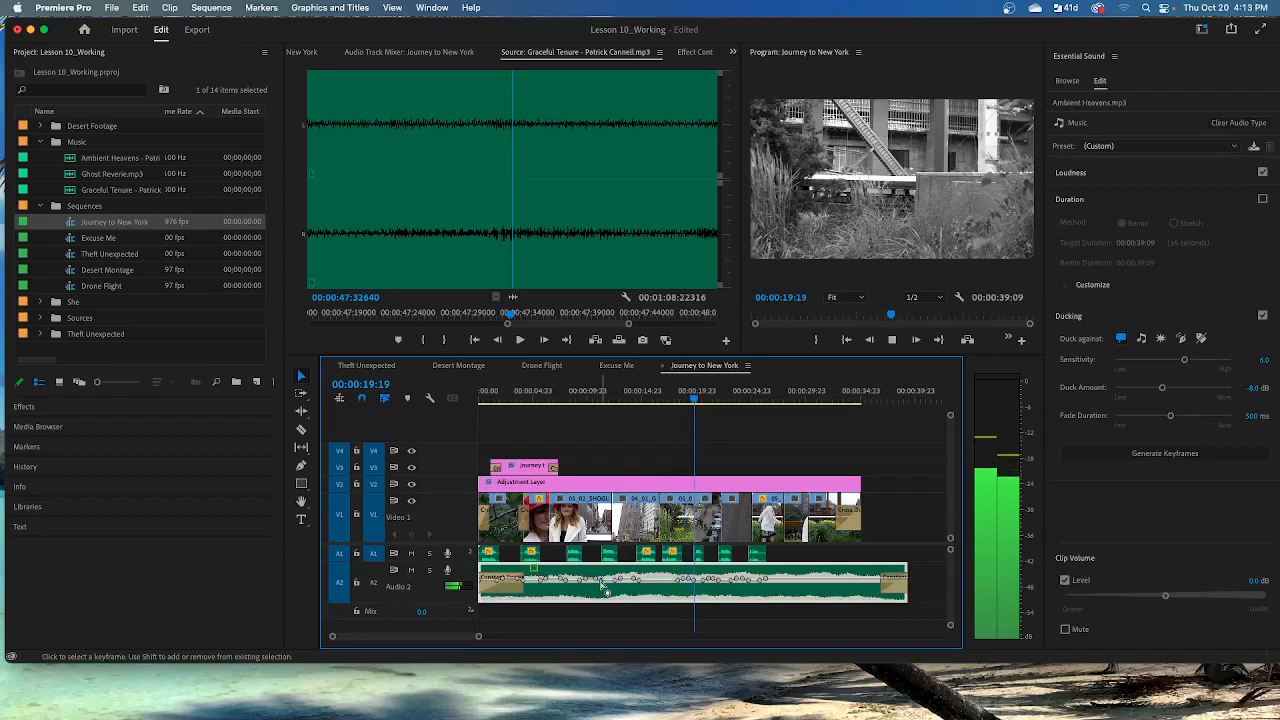
key("space")
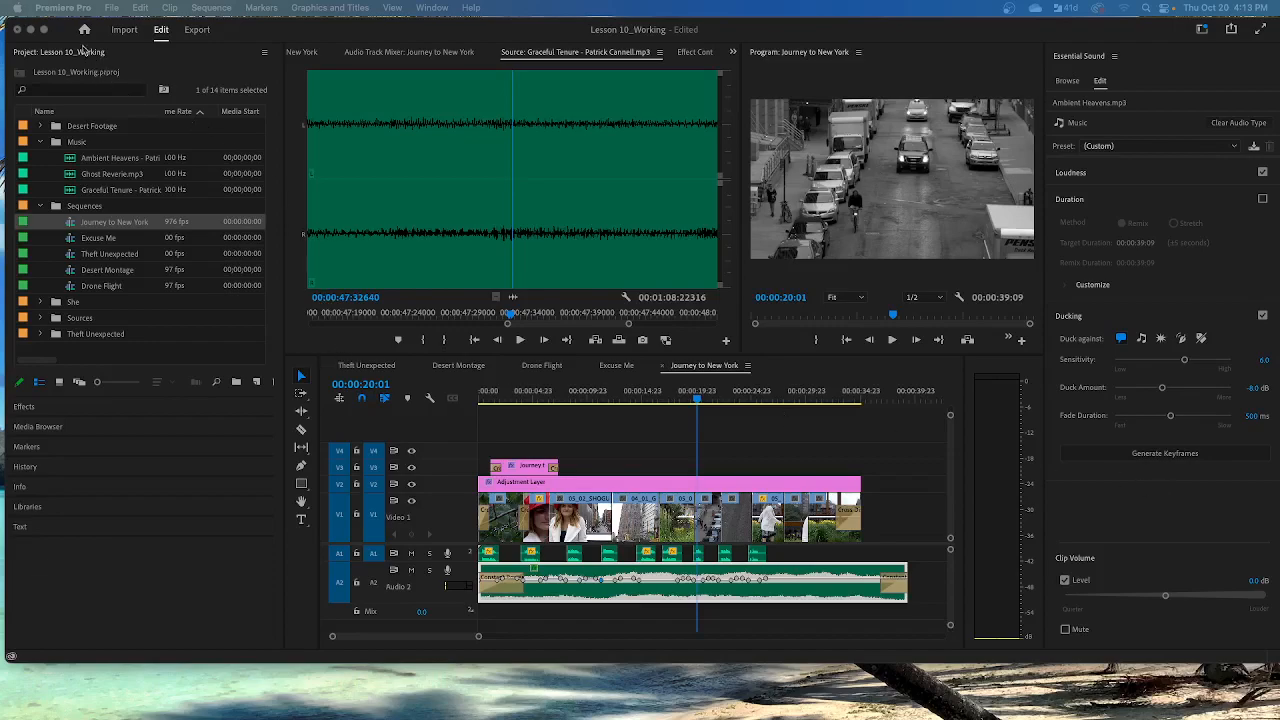
- Open the file commands for the Lesson 10_Working project
left_click(113, 8)
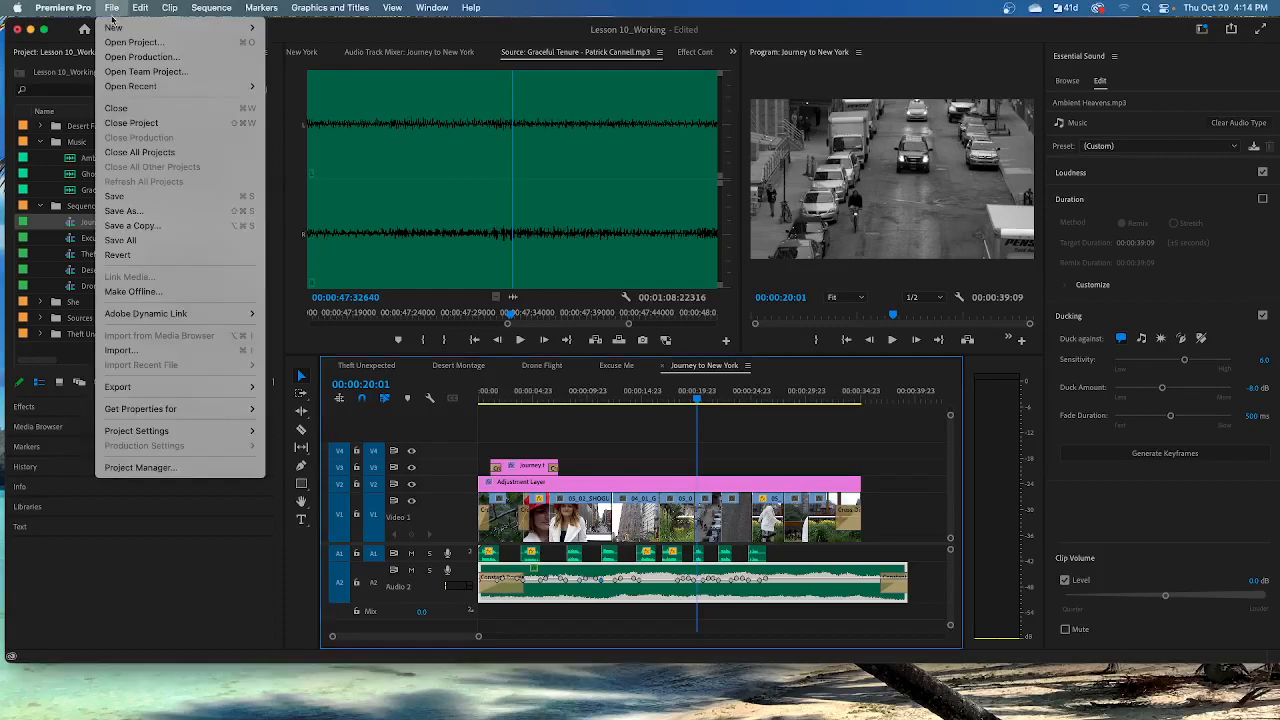